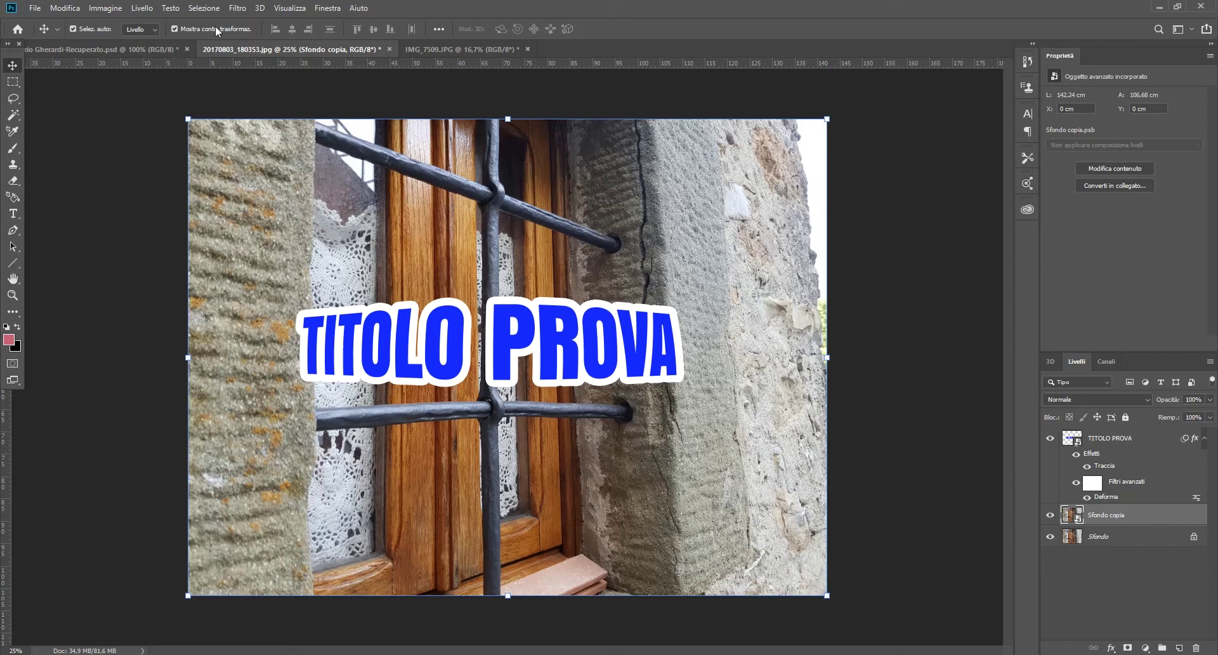
- Open the Filtro menu to reach the Galleria sfocatura filters
{"action": "left_click", "coordinate": [237, 8]}
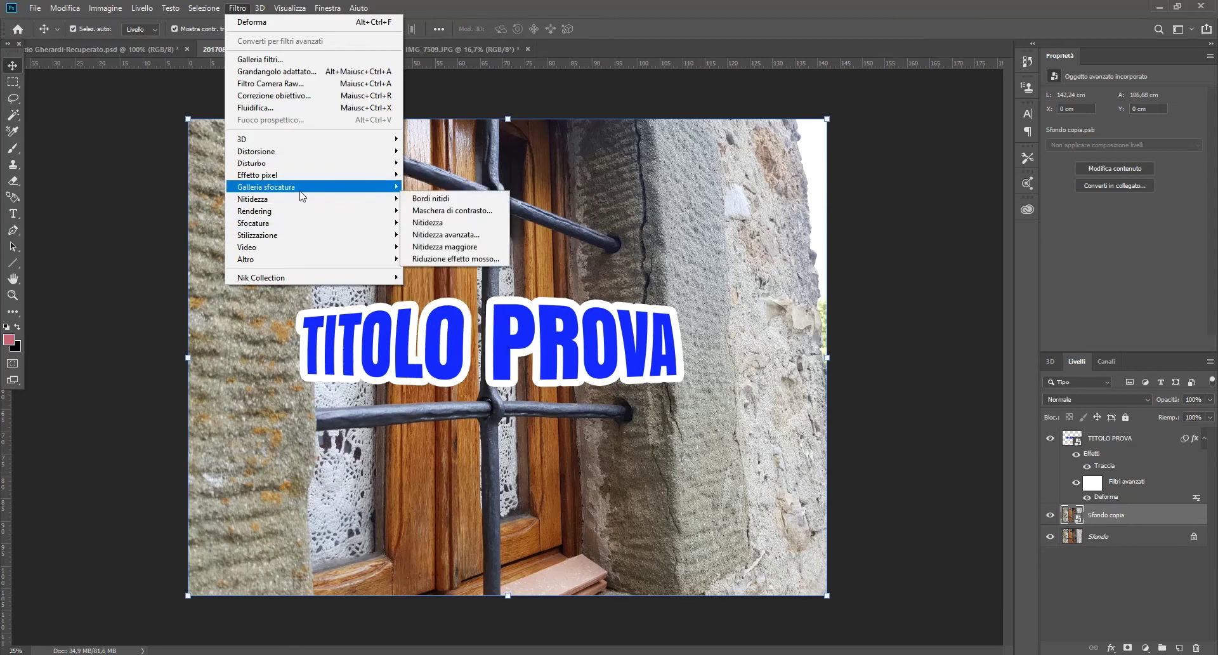
{"action": "mouse_move", "coordinate": [266, 187]}
{"action": "left_click", "coordinate": [422, 186]}
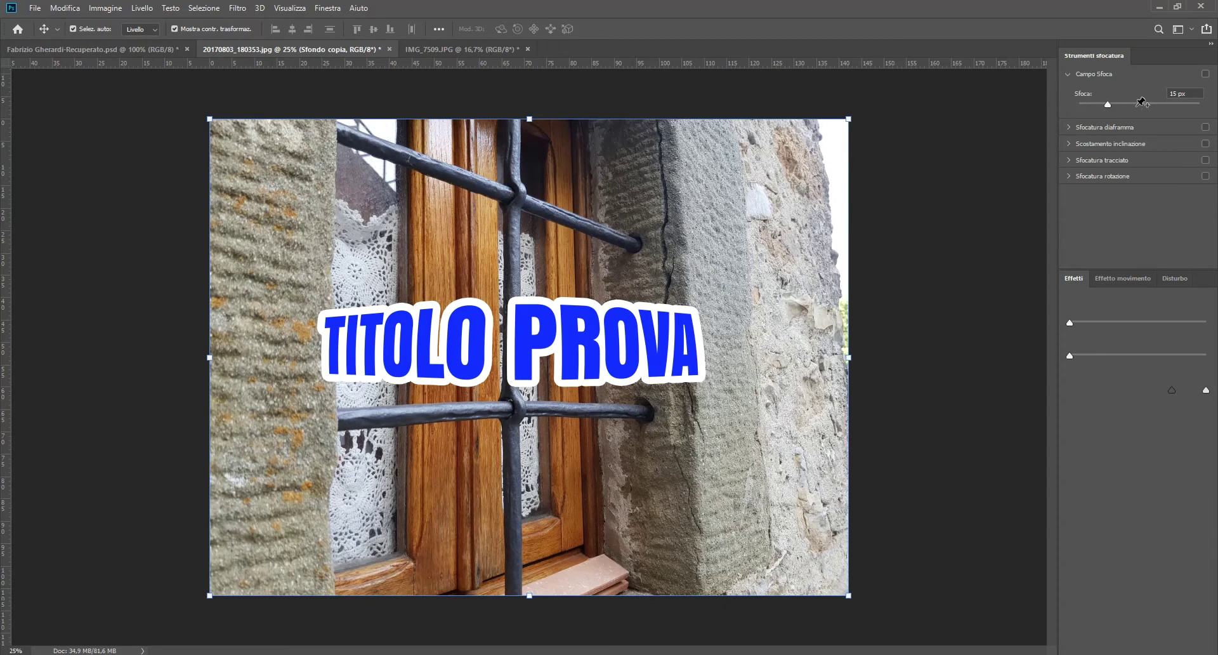
{"action": "left_click_drag", "start_coordinate": [1111, 103], "coordinate": [1127, 103]}
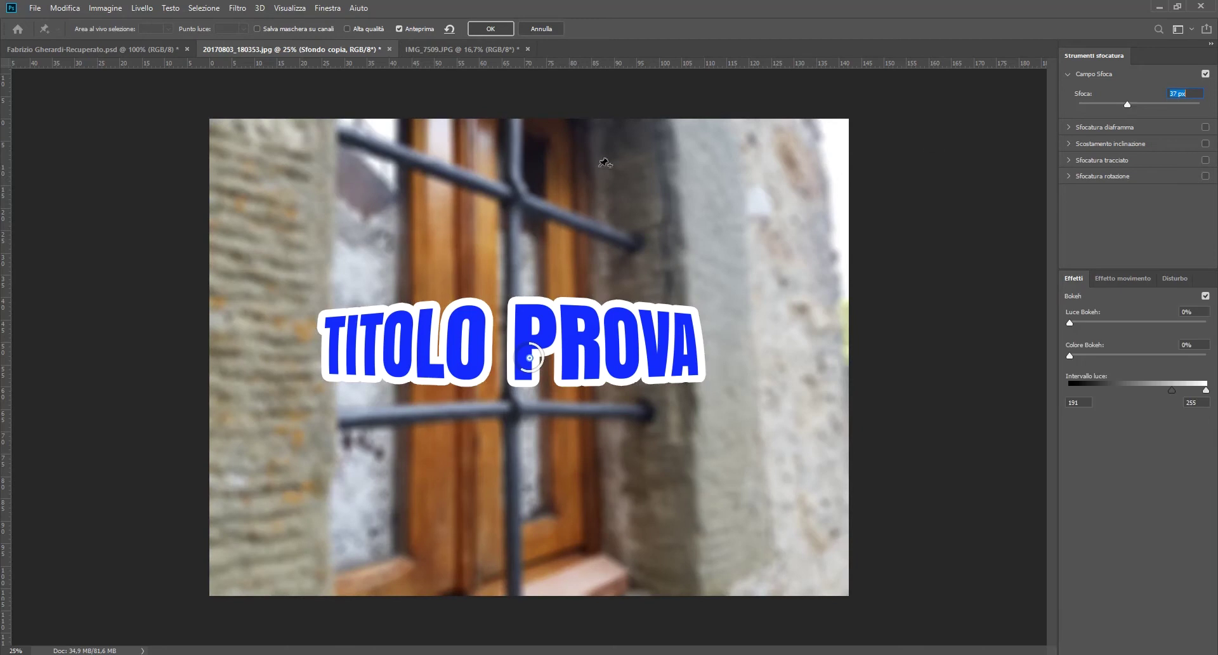
{"action": "left_click", "coordinate": [1068, 127]}
{"action": "mouse_move", "coordinate": [1107, 120]}
{"action": "left_mouse_down"}
{"action": "mouse_move", "coordinate": [1140, 116]}
{"action": "mouse_move", "coordinate": [1106, 119]}
{"action": "left_mouse_up"}
{"action": "left_click", "coordinate": [1205, 90]}
{"action": "left_click", "coordinate": [1067, 74]}
{"action": "left_click", "coordinate": [537, 29]}
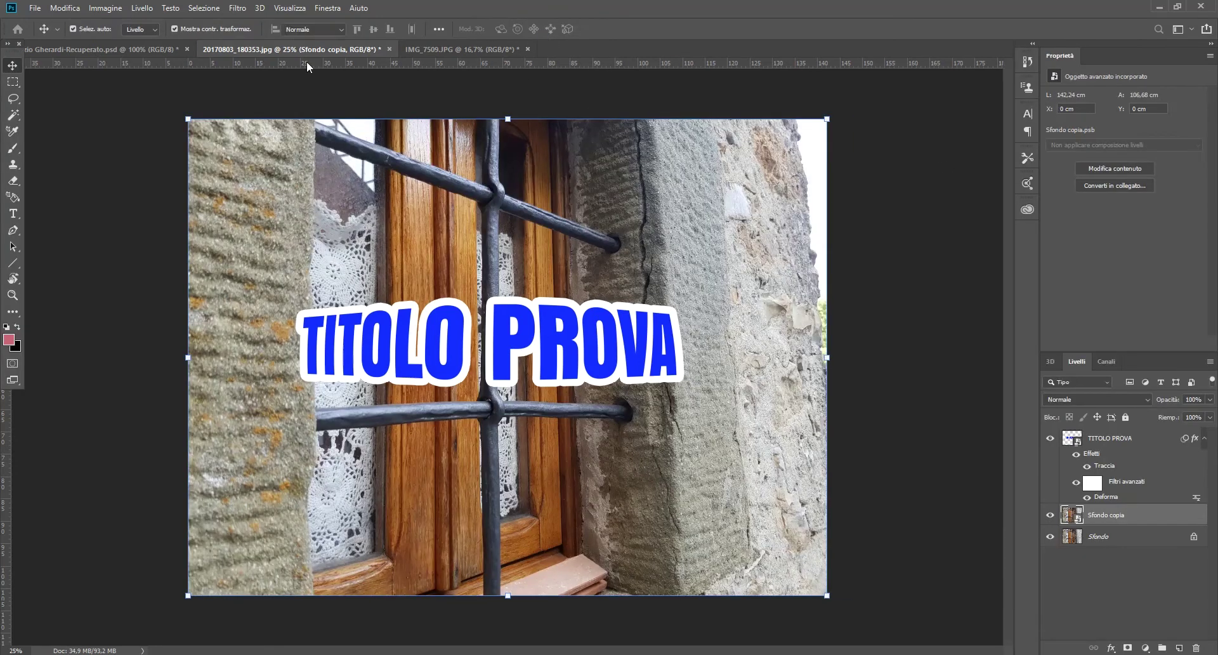
{"action": "left_click", "coordinate": [238, 8]}
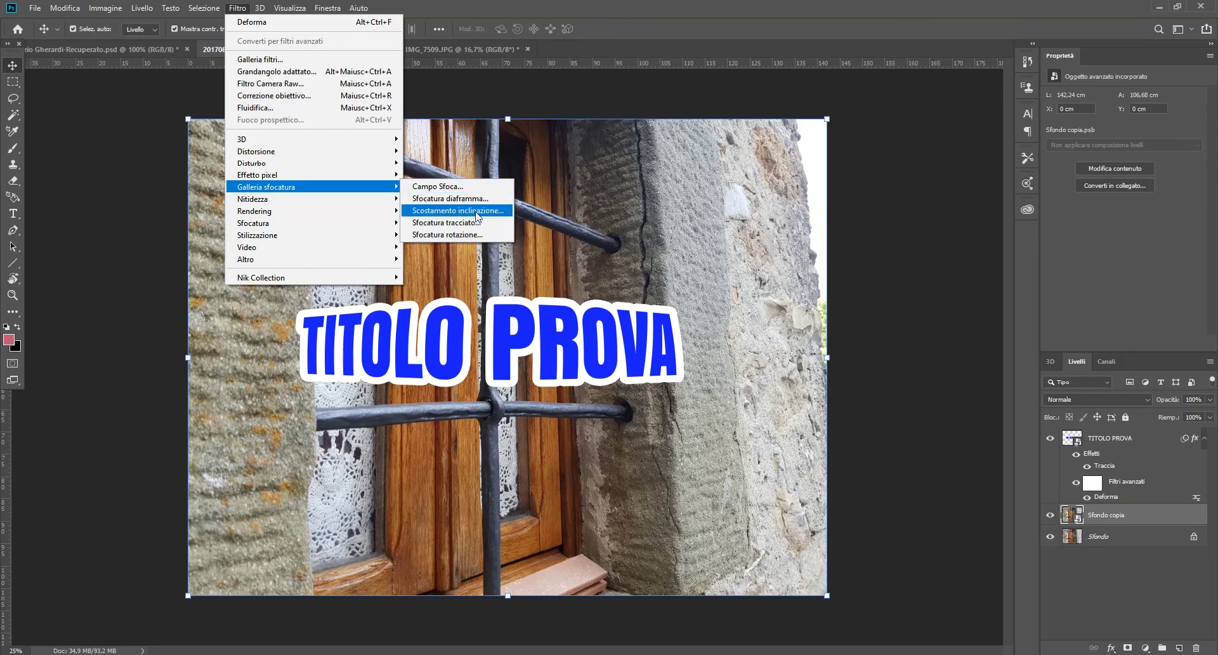
{"action": "mouse_move", "coordinate": [253, 200]}
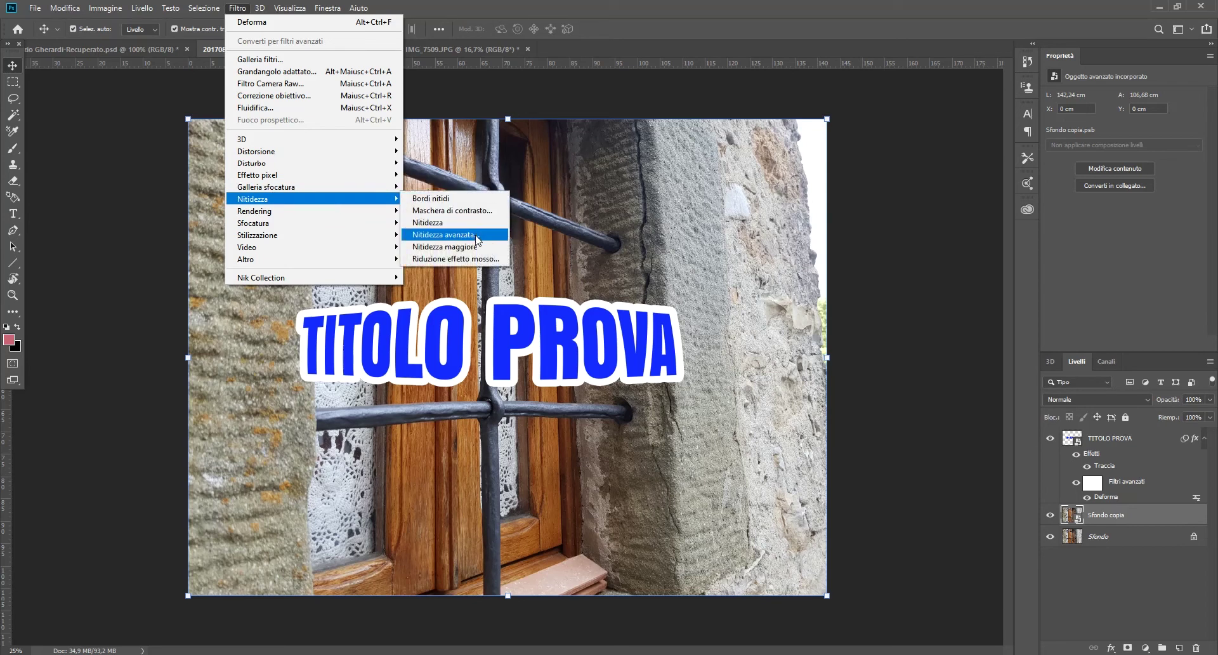
{"action": "left_click", "coordinate": [473, 235]}
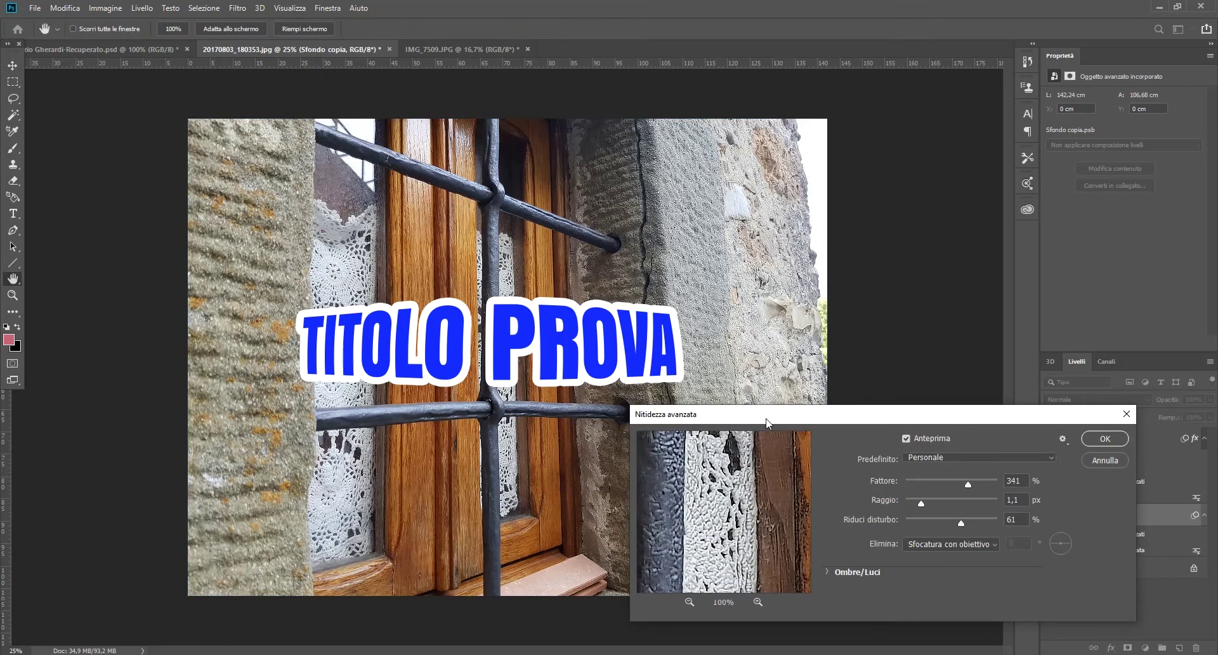
{"action": "left_click_drag", "start_coordinate": [766, 421], "coordinate": [812, 398]}
{"action": "left_click_drag", "start_coordinate": [951, 398], "coordinate": [934, 463]}
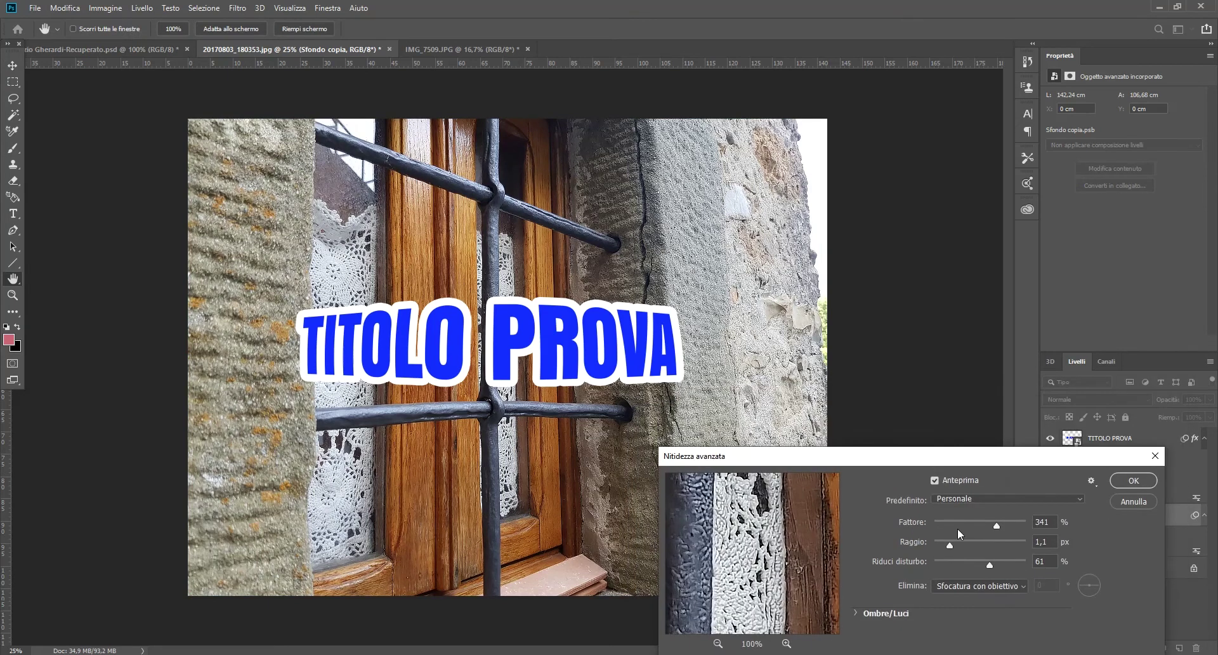
{"action": "mouse_move", "coordinate": [995, 527]}
{"action": "left_mouse_down"}
{"action": "mouse_move", "coordinate": [1008, 528]}
{"action": "mouse_move", "coordinate": [943, 523]}
{"action": "mouse_move", "coordinate": [994, 528]}
{"action": "left_mouse_up"}
{"action": "mouse_move", "coordinate": [1019, 523]}
{"action": "left_mouse_down"}
{"action": "mouse_move", "coordinate": [964, 542]}
{"action": "mouse_move", "coordinate": [1021, 539]}
{"action": "left_mouse_up"}
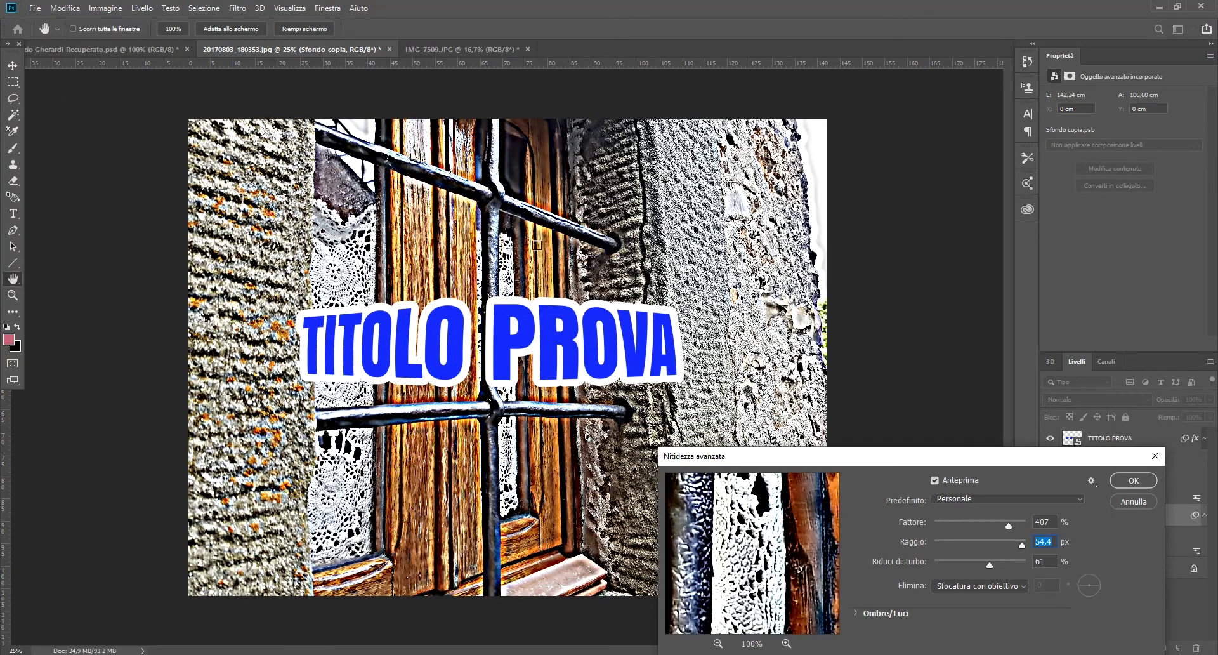
{"action": "left_click_drag", "start_coordinate": [1014, 523], "coordinate": [966, 524]}
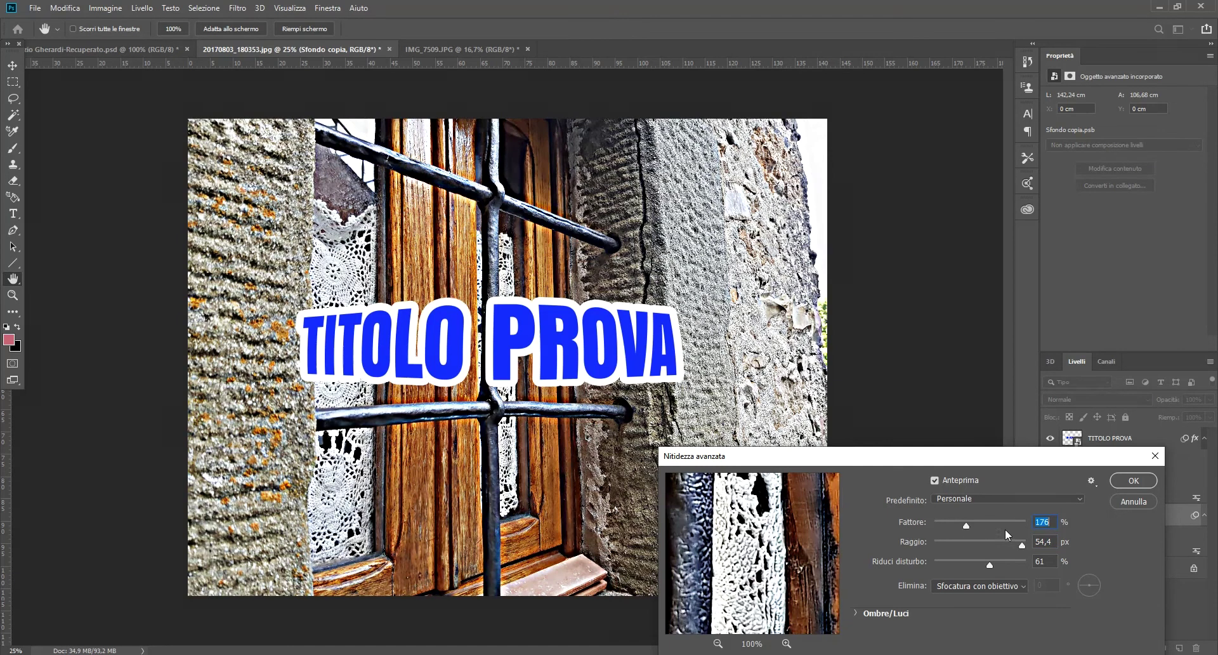
{"action": "left_click", "coordinate": [1124, 500]}
{"action": "left_click", "coordinate": [238, 8]}
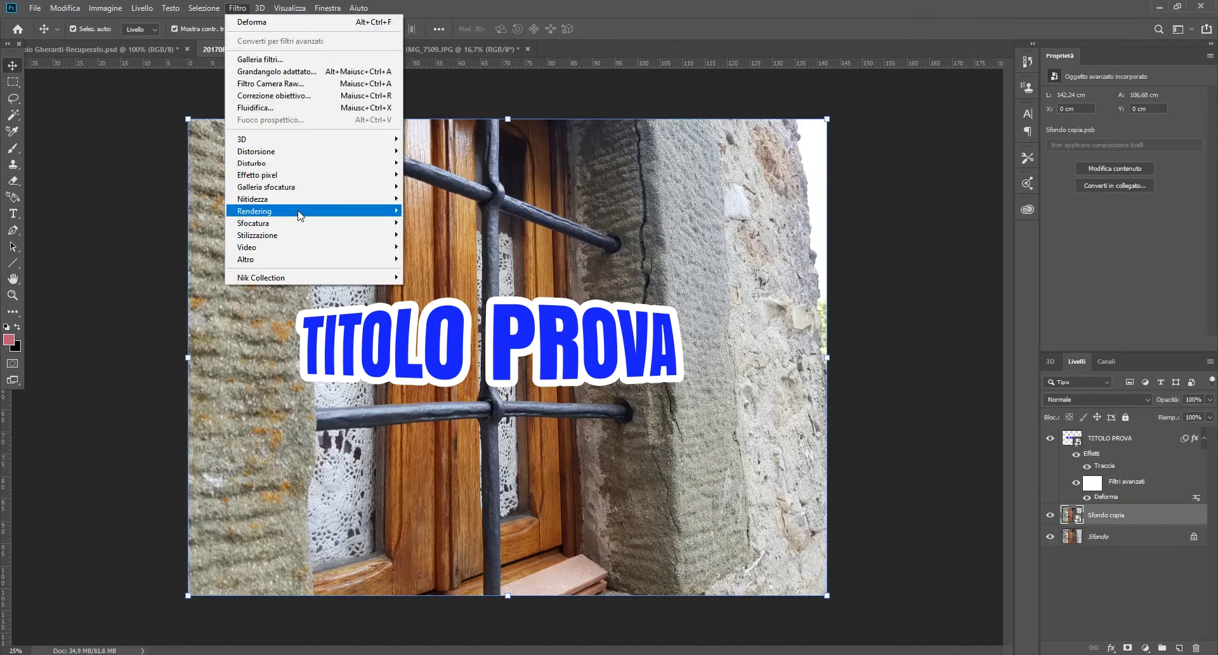
{"action": "mouse_move", "coordinate": [253, 199]}
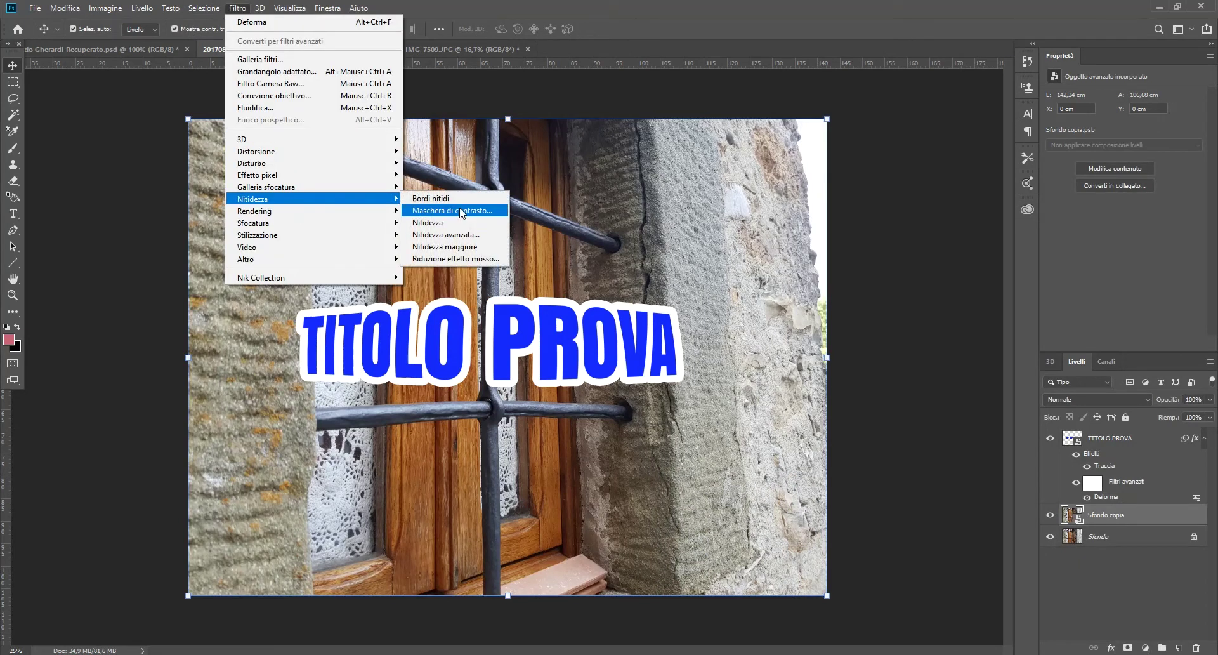
{"action": "left_click", "coordinate": [477, 260]}
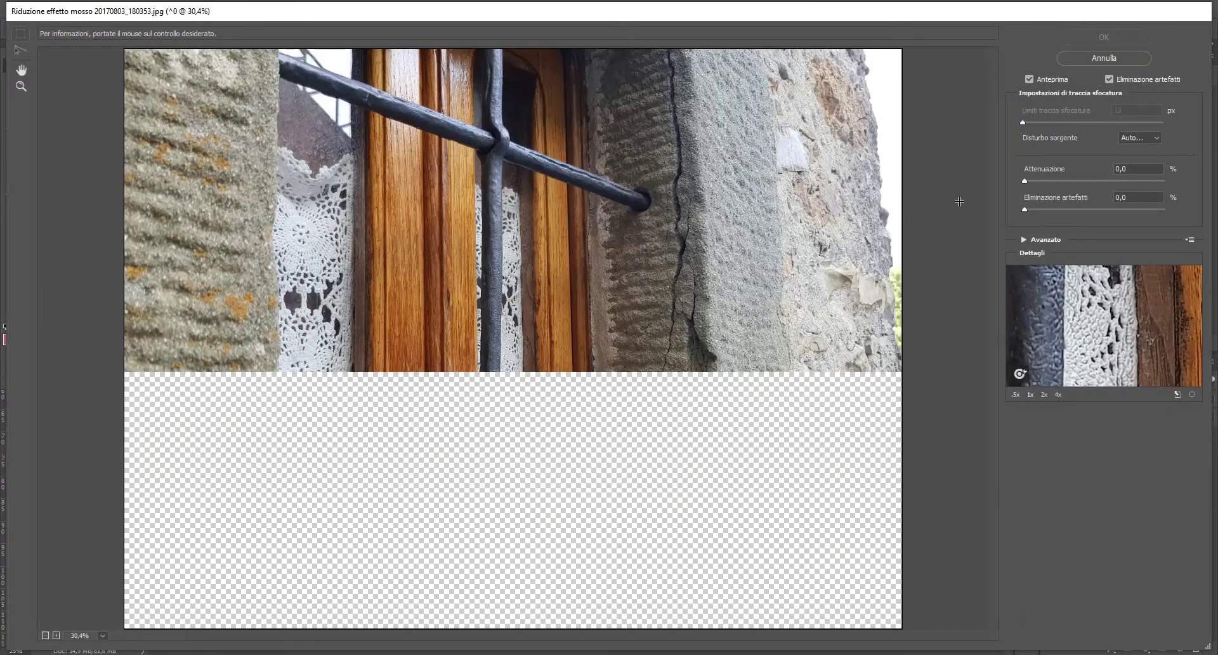
{"action": "left_click_drag", "start_coordinate": [1063, 122], "coordinate": [1095, 122]}
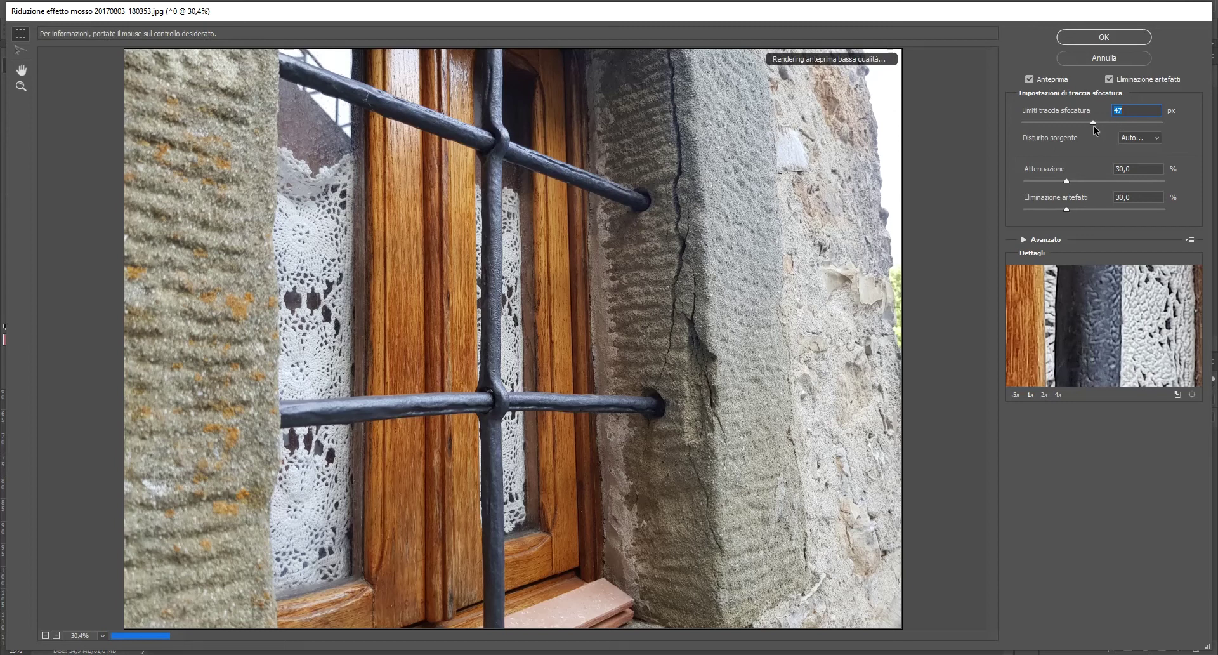
{"action": "left_click", "coordinate": [1101, 56]}
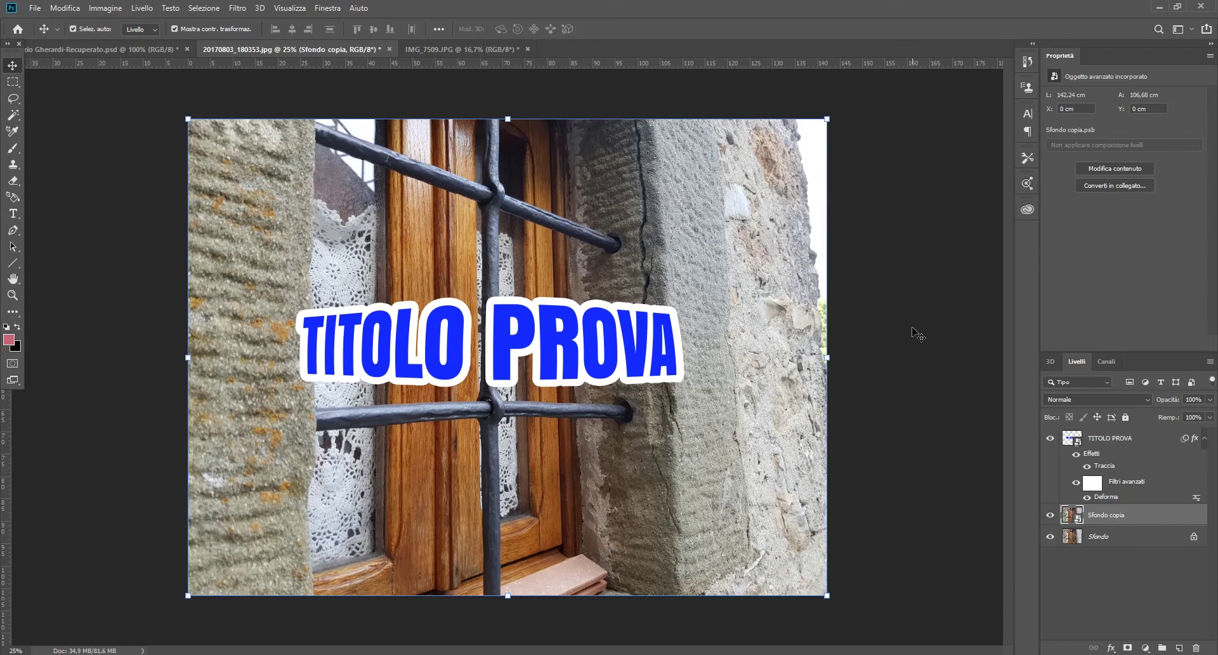
- Select the Sfondo copia layer and start Effetti di luce, keeping the embedded profile
{"action": "left_click", "coordinate": [916, 333]}
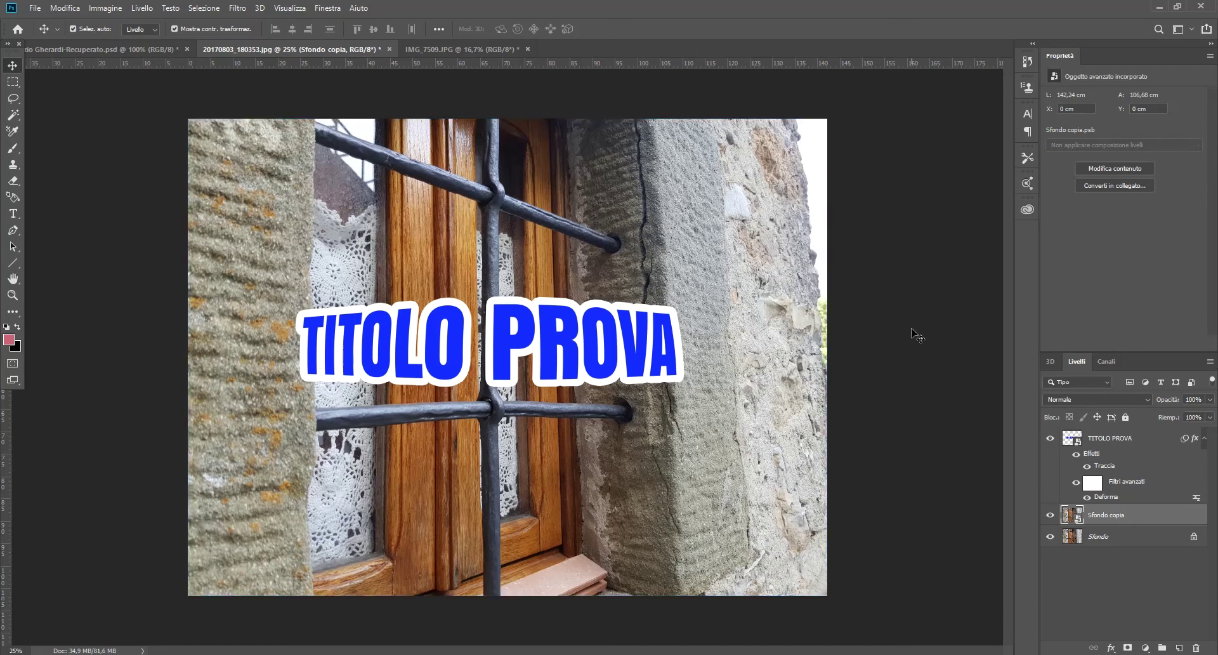
{"action": "left_click", "coordinate": [232, 10]}
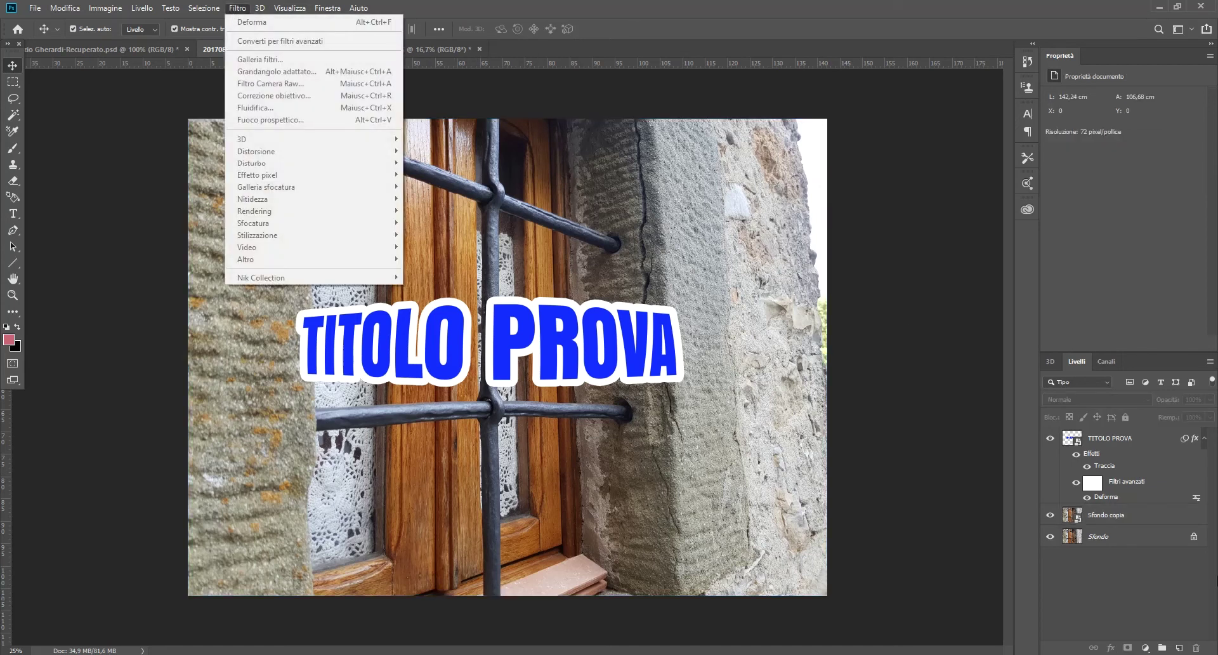
{"action": "left_click", "coordinate": [1107, 515]}
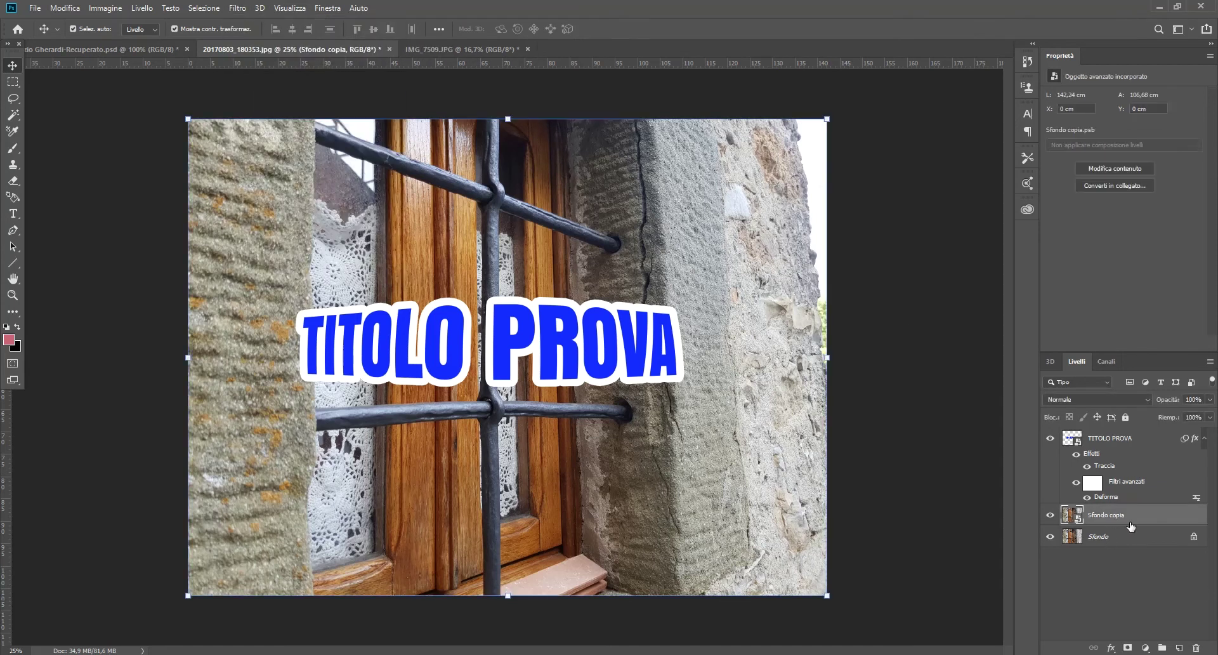
{"action": "left_click", "coordinate": [238, 9]}
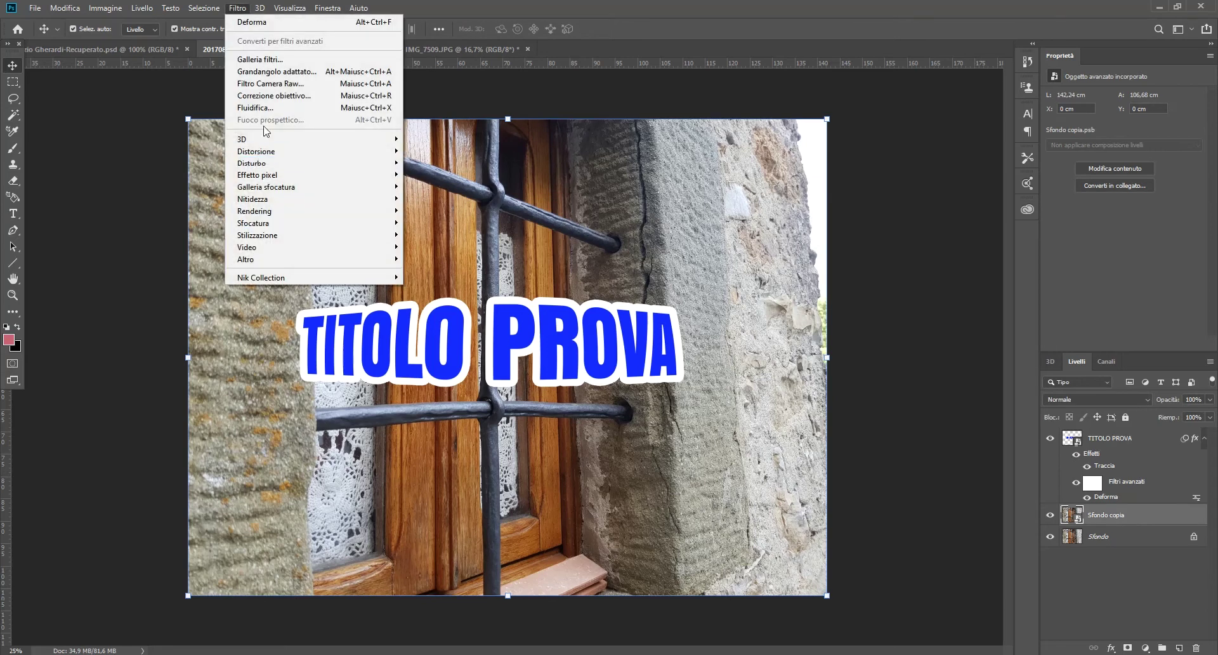
{"action": "mouse_move", "coordinate": [285, 210]}
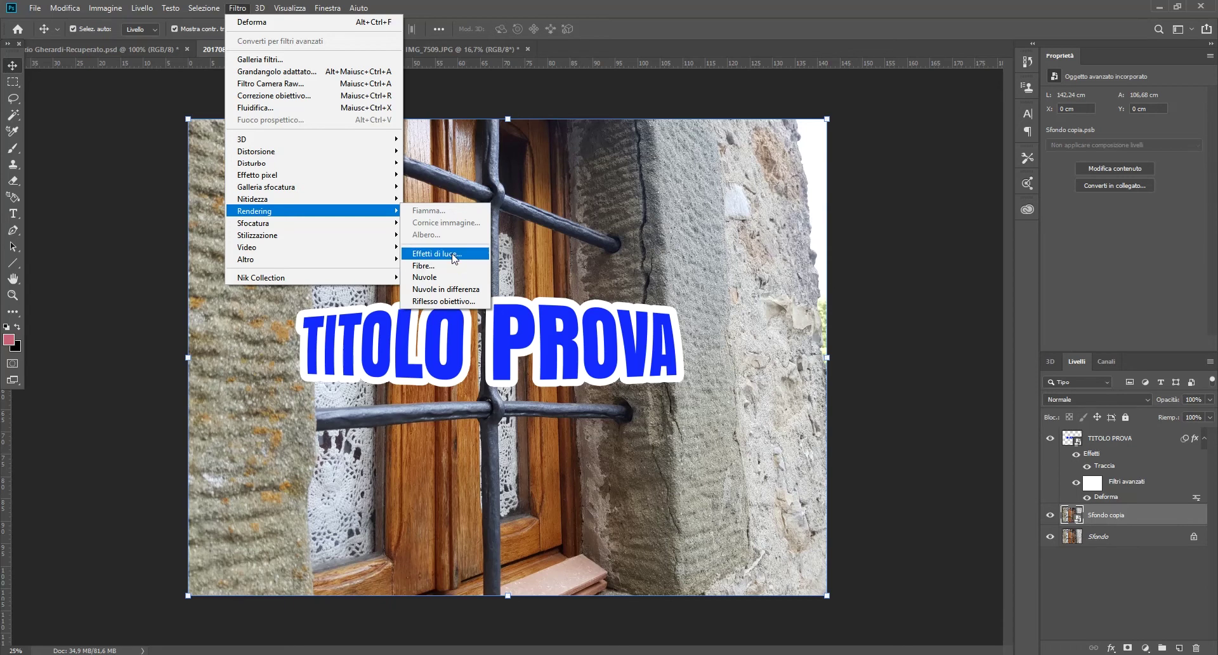
{"action": "left_click", "coordinate": [451, 253]}
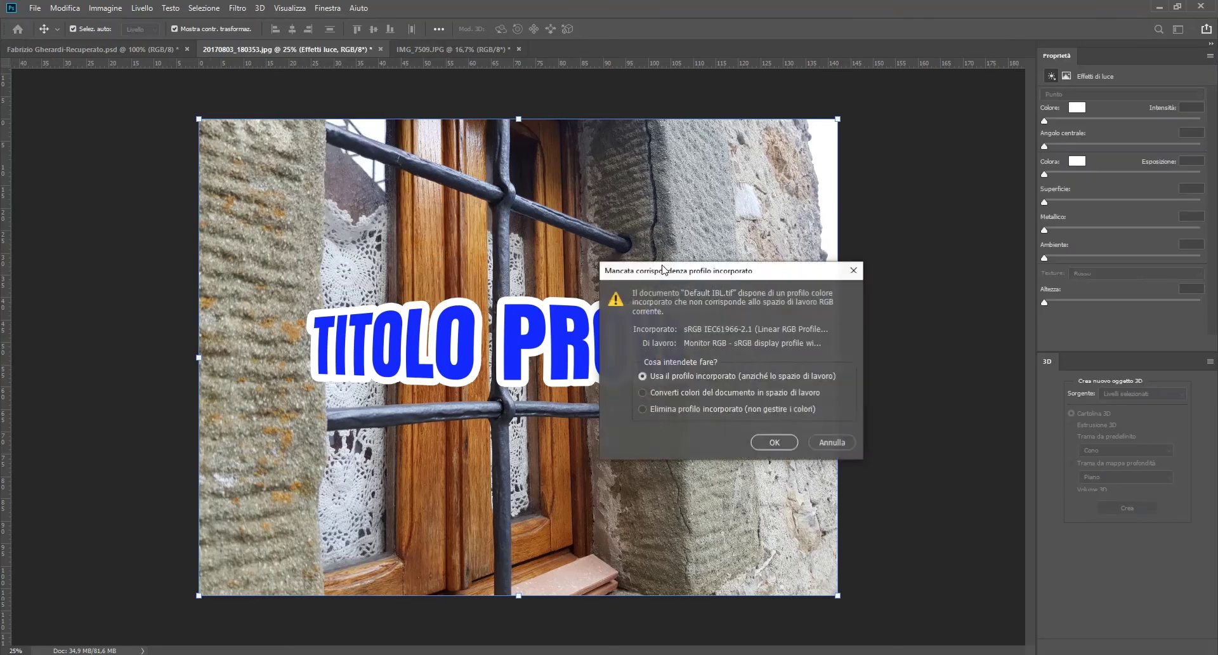
{"action": "left_click", "coordinate": [774, 441]}
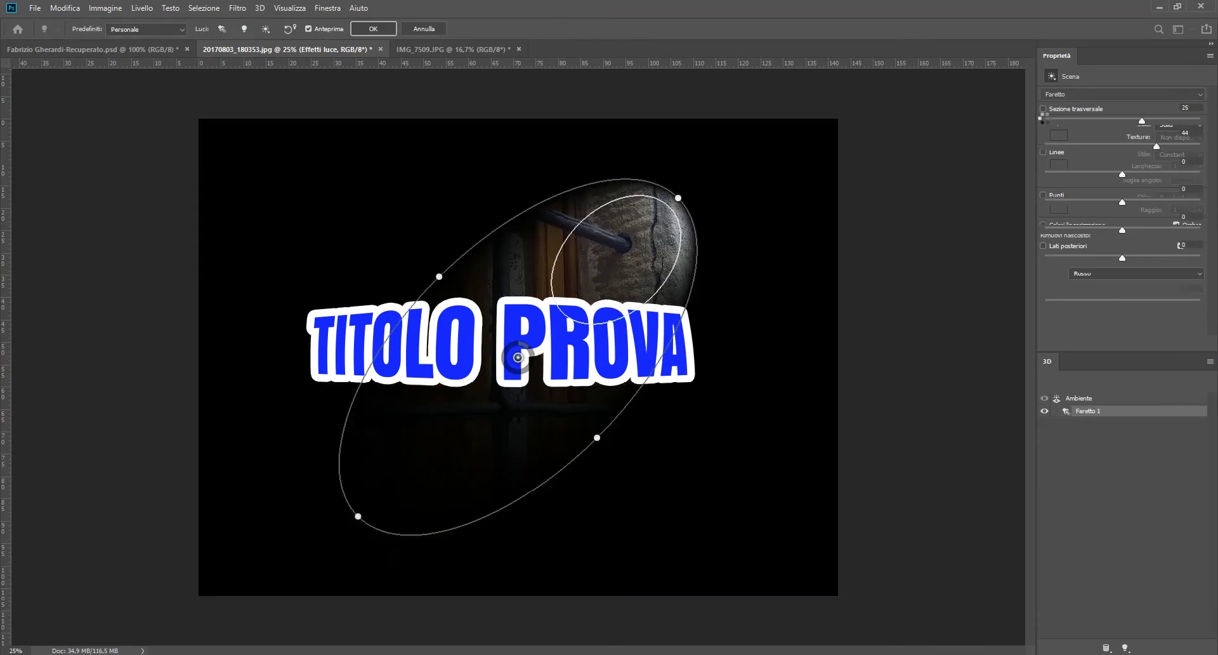
- Aim the spotlight over the window, widen its hotspot to 64 and raise Metallic
{"action": "left_click_drag", "start_coordinate": [679, 198], "coordinate": [359, 184]}
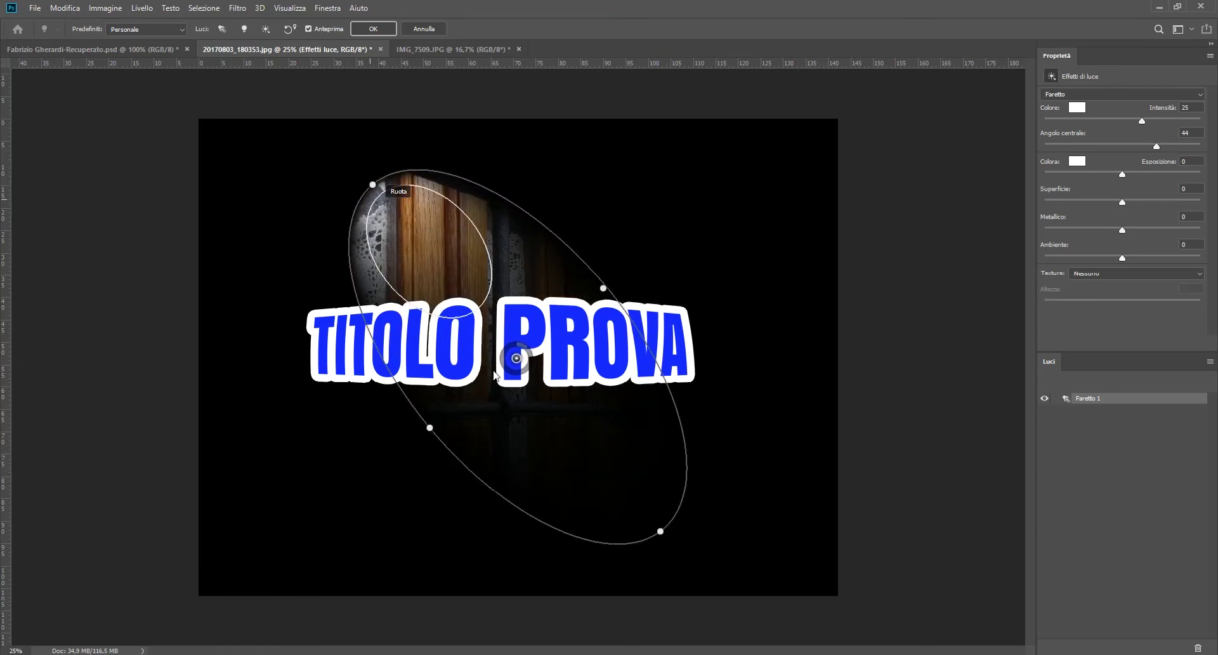
{"action": "mouse_move", "coordinate": [516, 358]}
{"action": "left_mouse_down"}
{"action": "mouse_move", "coordinate": [487, 324]}
{"action": "mouse_move", "coordinate": [497, 353]}
{"action": "left_mouse_up"}
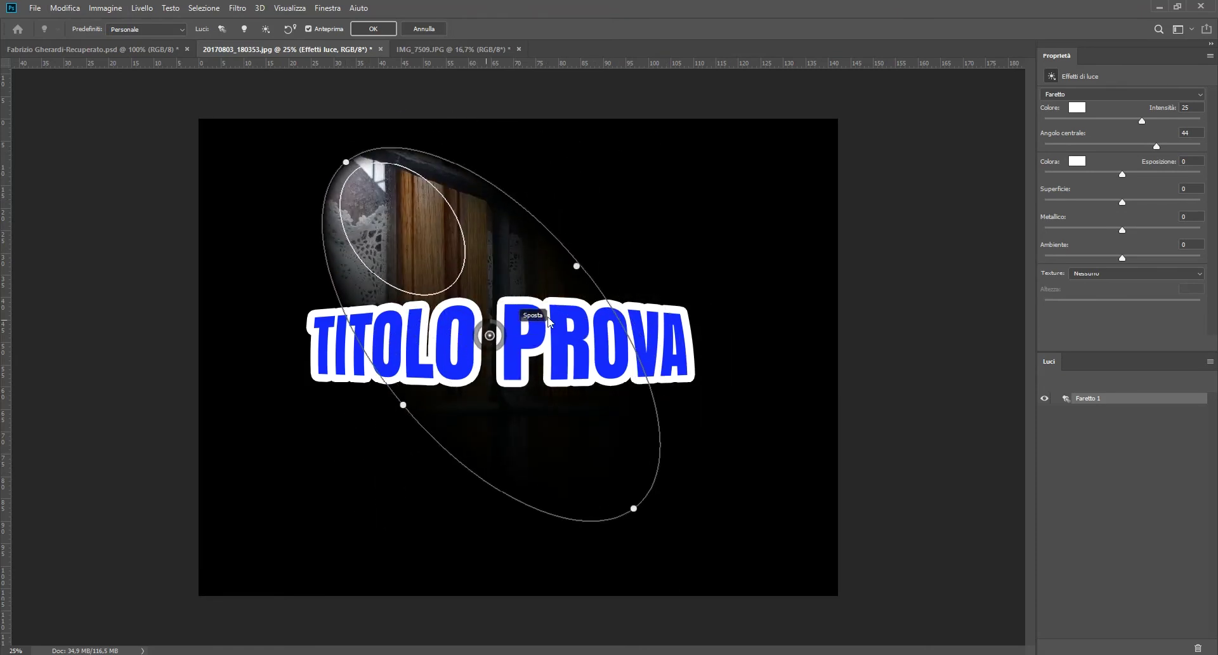
{"action": "left_click_drag", "start_coordinate": [592, 272], "coordinate": [558, 280]}
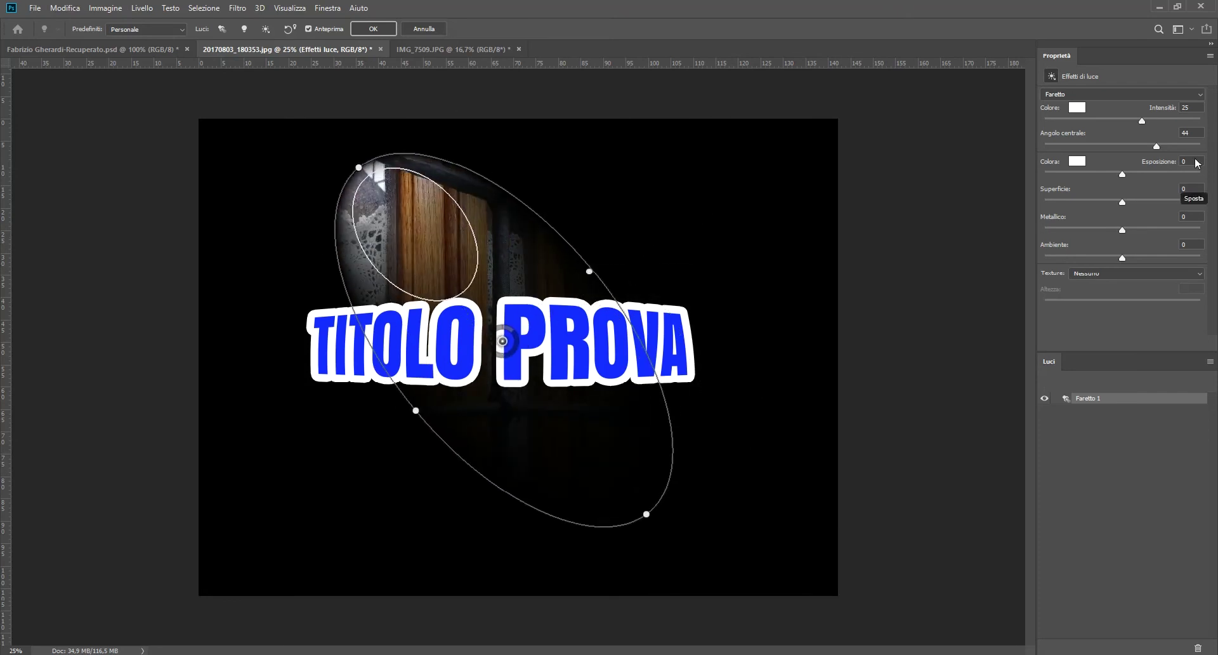
{"action": "left_click_drag", "start_coordinate": [1143, 145], "coordinate": [1173, 146]}
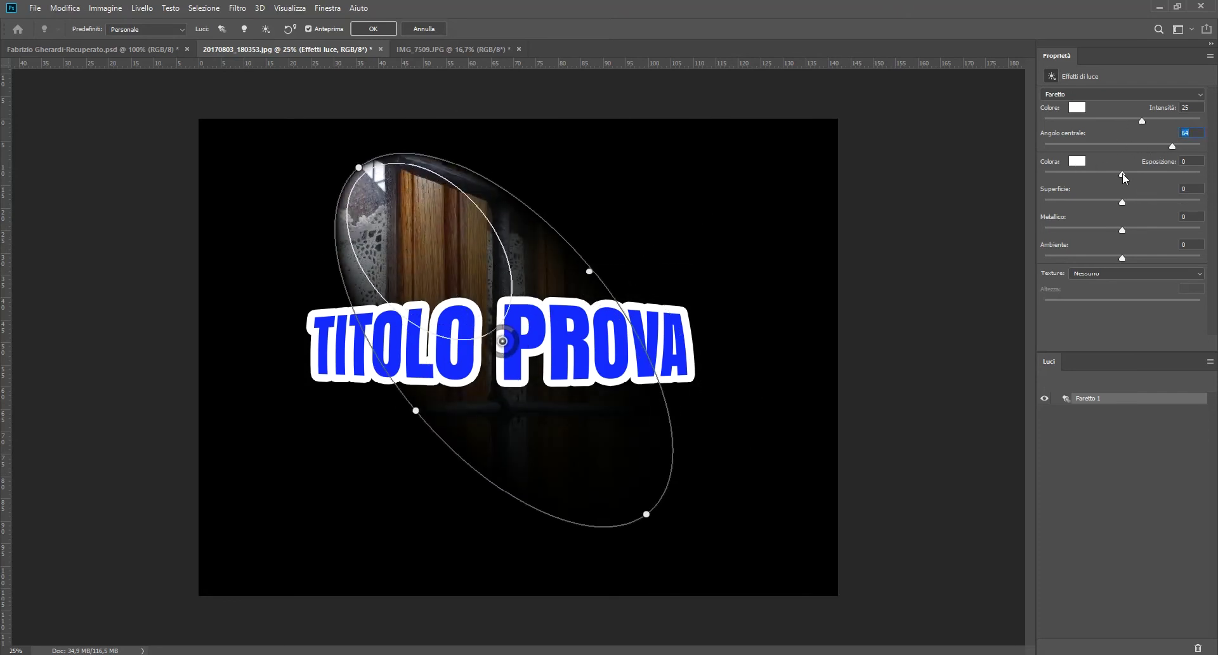
{"action": "mouse_move", "coordinate": [1122, 229]}
{"action": "left_mouse_down"}
{"action": "mouse_move", "coordinate": [1172, 228]}
{"action": "mouse_move", "coordinate": [1123, 228]}
{"action": "mouse_move", "coordinate": [1143, 257]}
{"action": "left_mouse_up"}
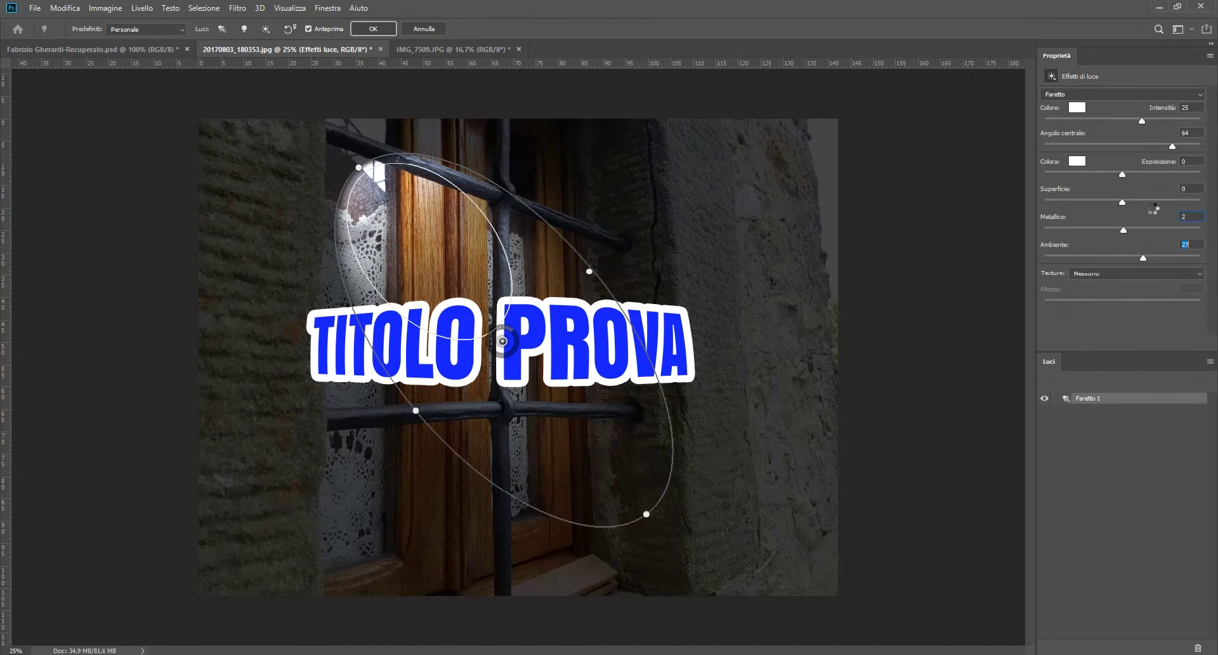
- Switch the light to Punto, then Infinito, and exit without applying
{"action": "left_click", "coordinate": [1198, 94]}
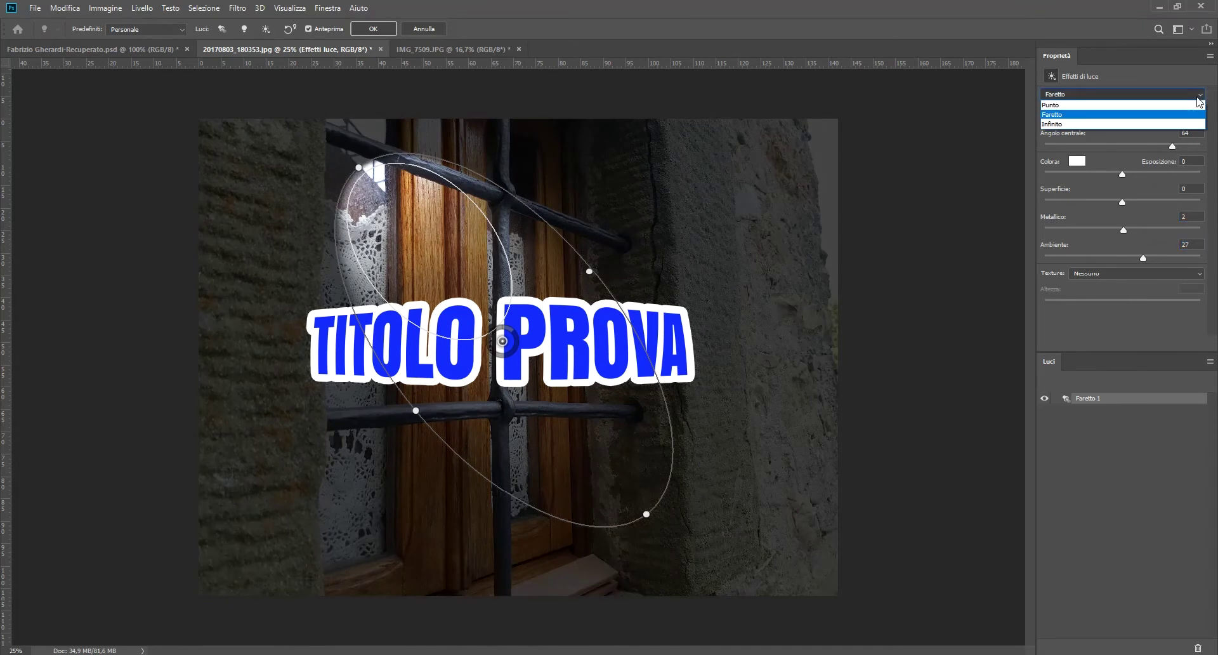
{"action": "left_click", "coordinate": [1072, 106]}
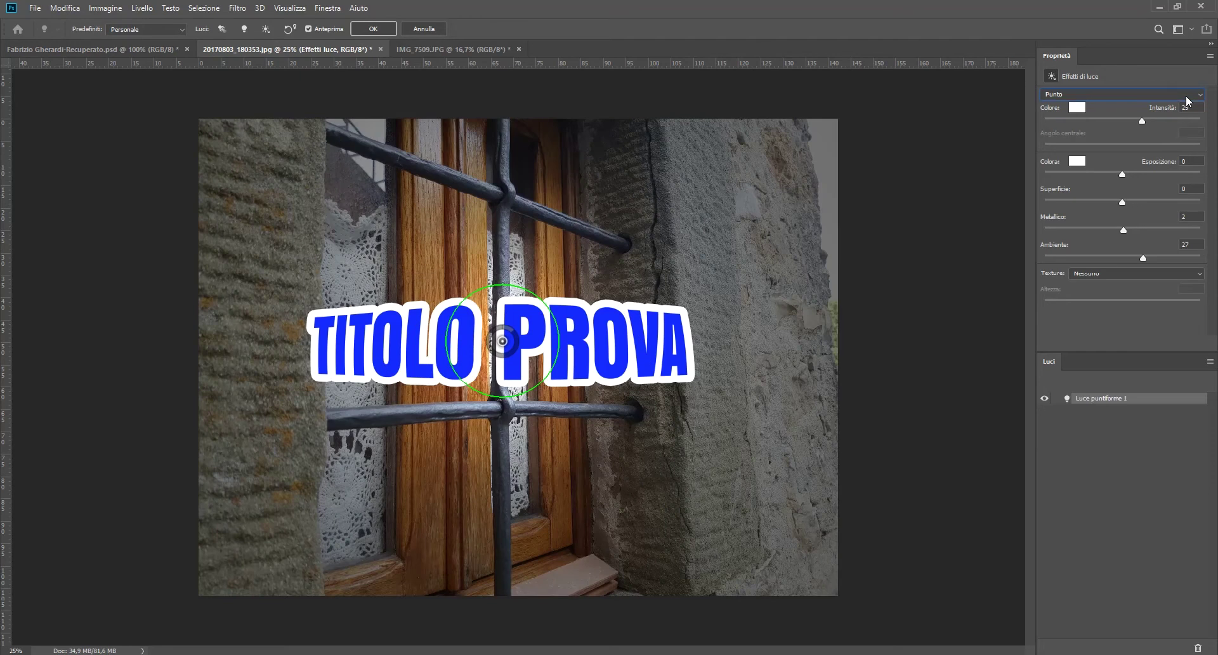
{"action": "left_click", "coordinate": [1178, 94]}
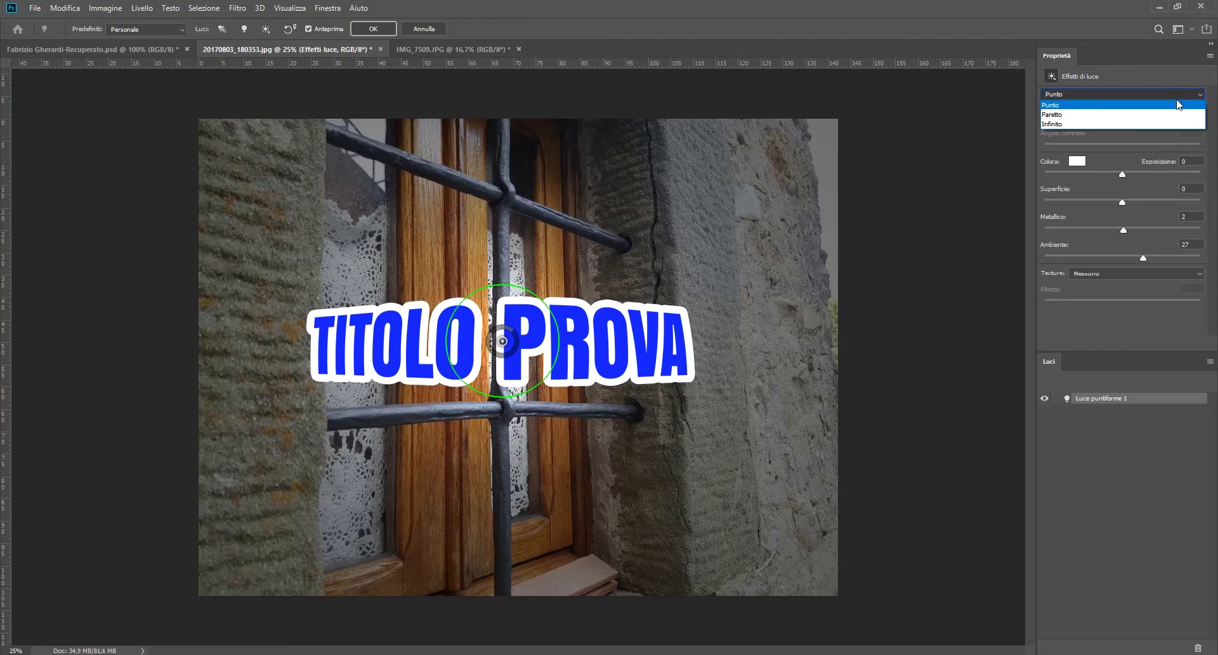
{"action": "left_click", "coordinate": [1105, 124]}
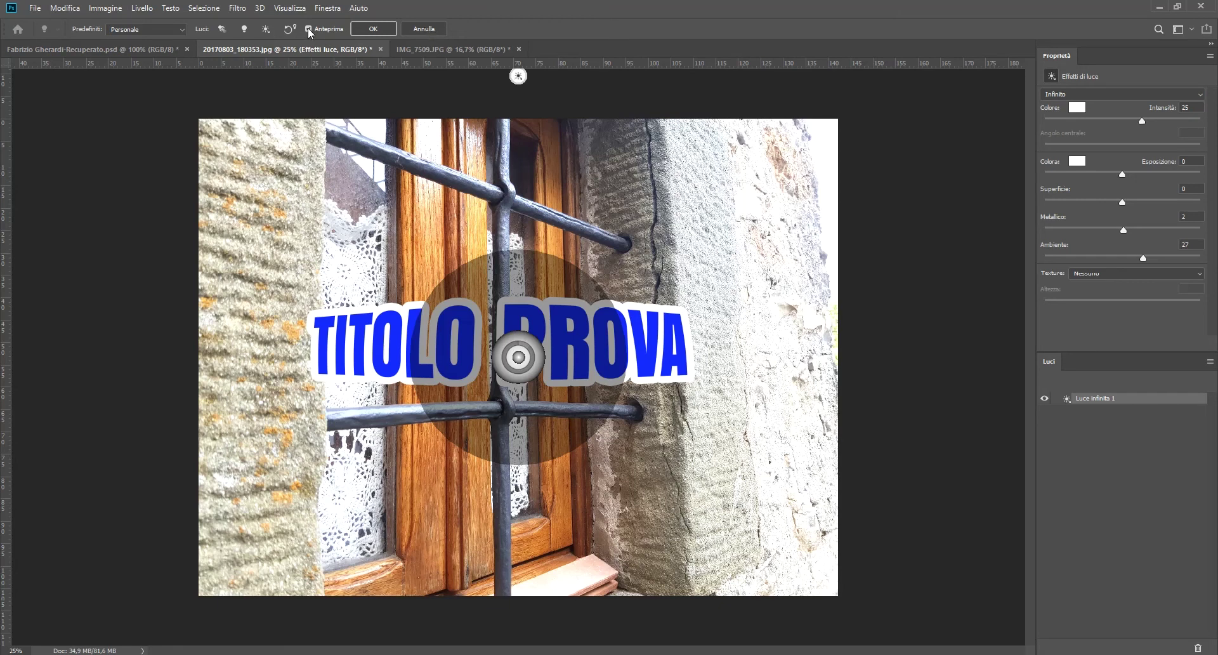
{"action": "left_click", "coordinate": [432, 28]}
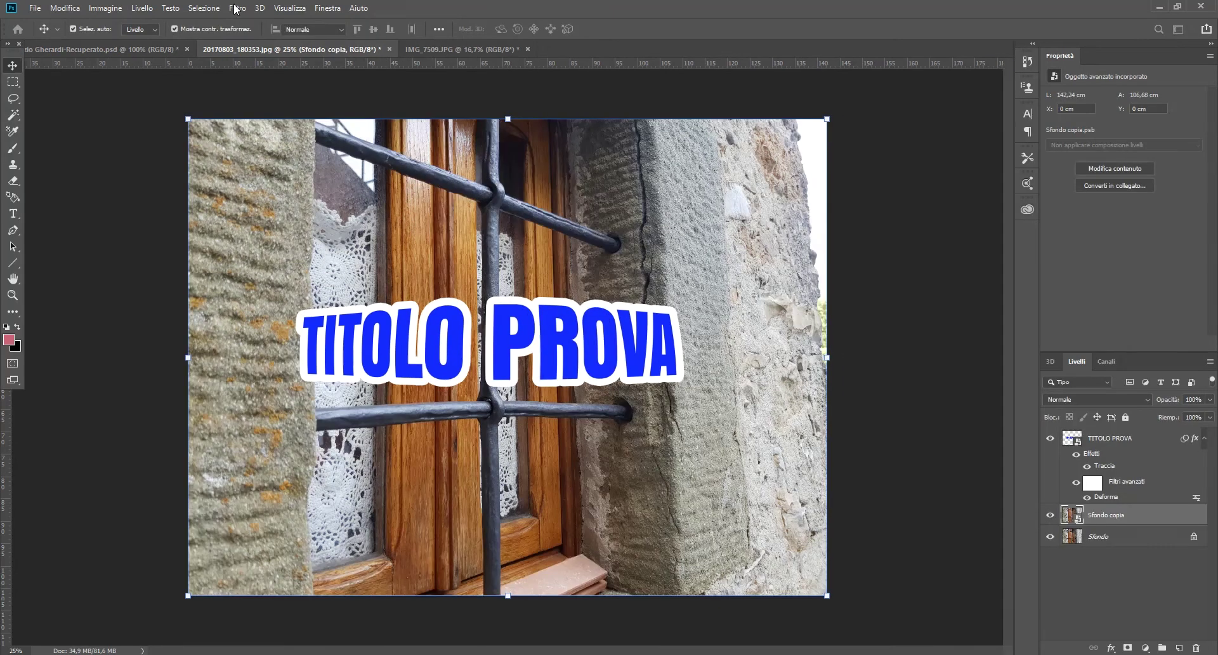
- Apply Fibre at Varianza 16 and Intensità 4, moving the dialog to see the title
{"action": "left_click", "coordinate": [241, 9]}
{"action": "mouse_move", "coordinate": [253, 211]}
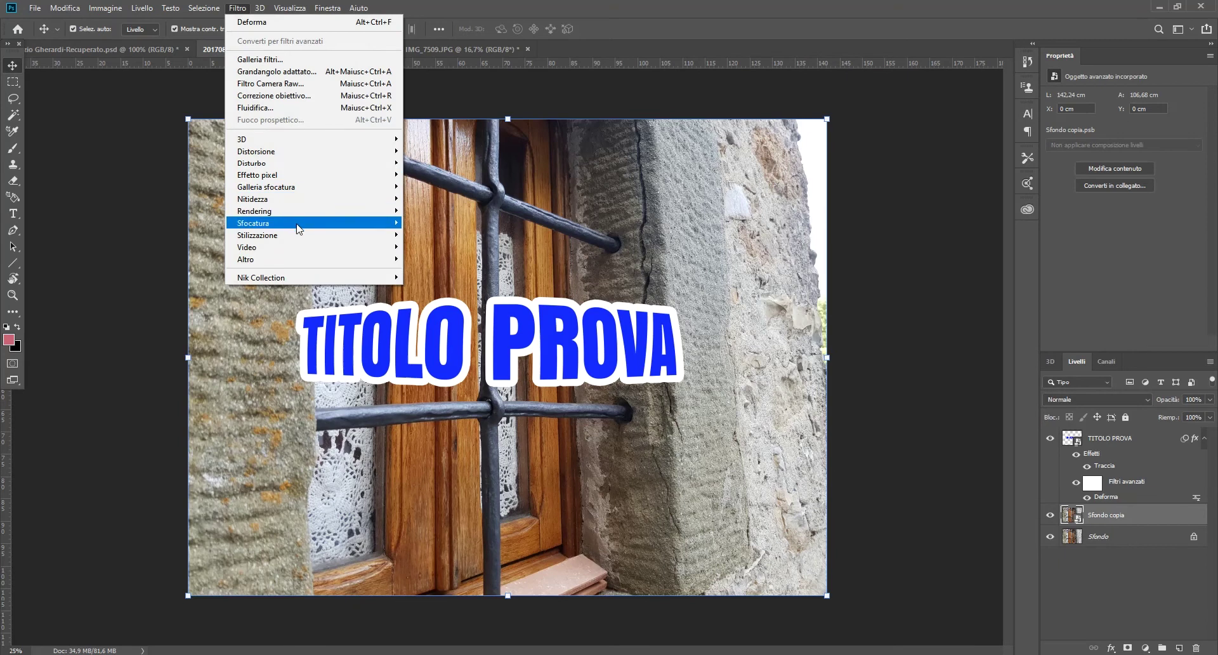
{"action": "left_click", "coordinate": [457, 265]}
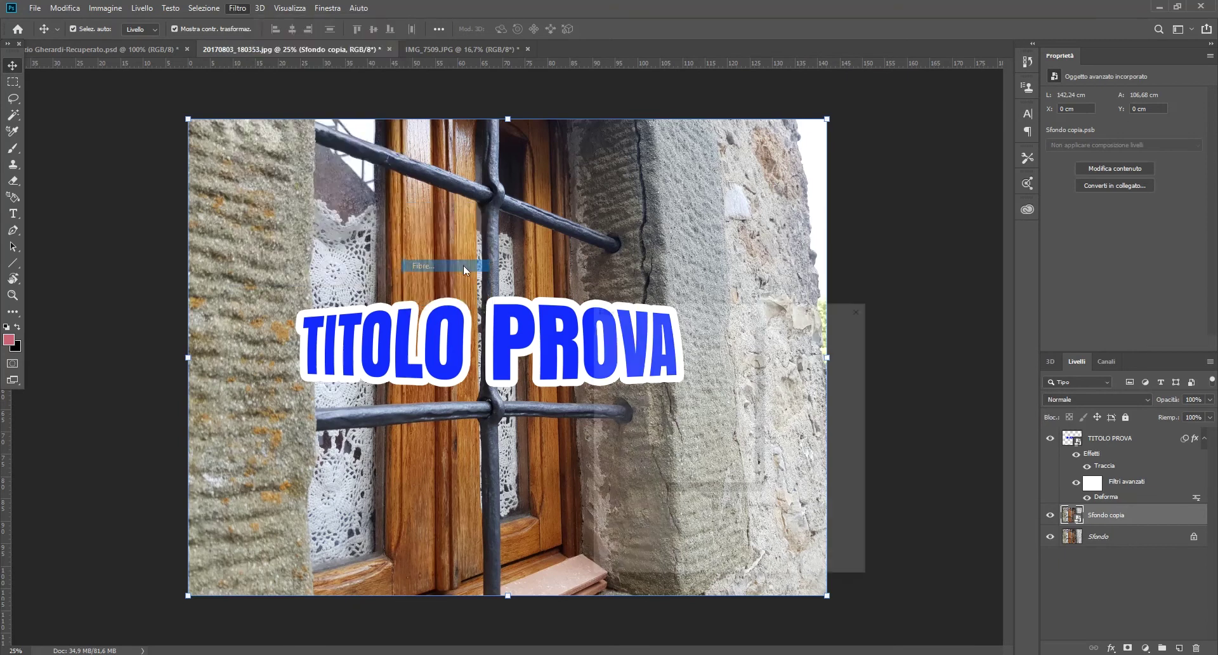
{"action": "left_click_drag", "start_coordinate": [737, 313], "coordinate": [924, 270]}
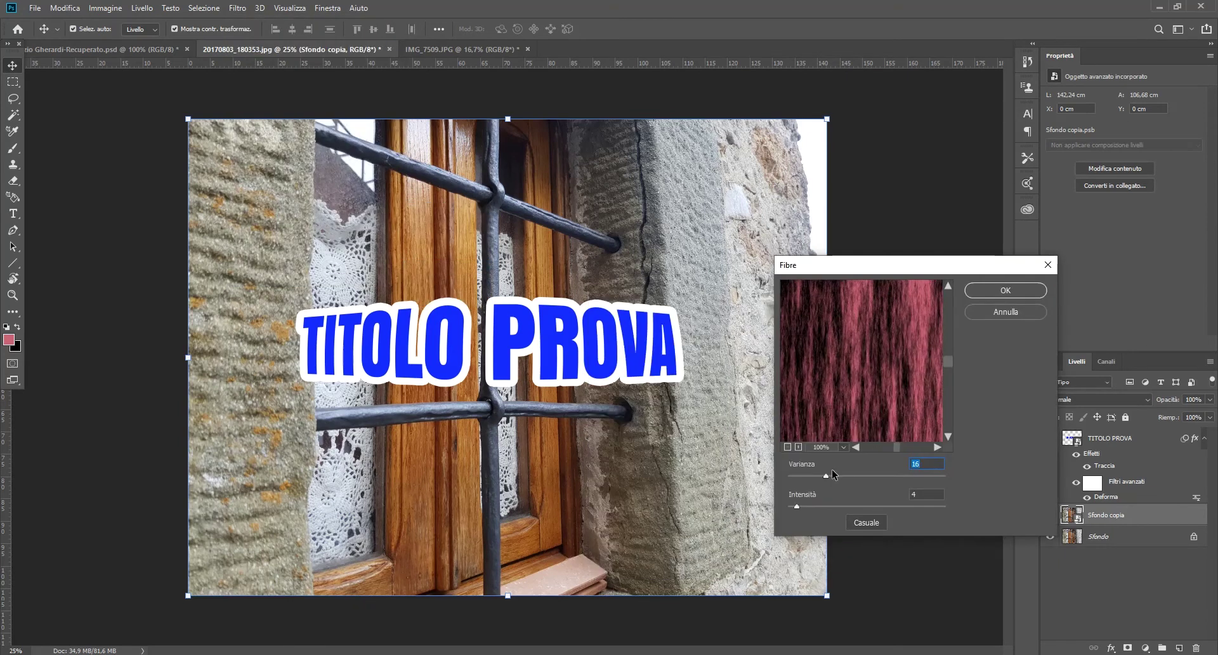
{"action": "left_click", "coordinate": [938, 447]}
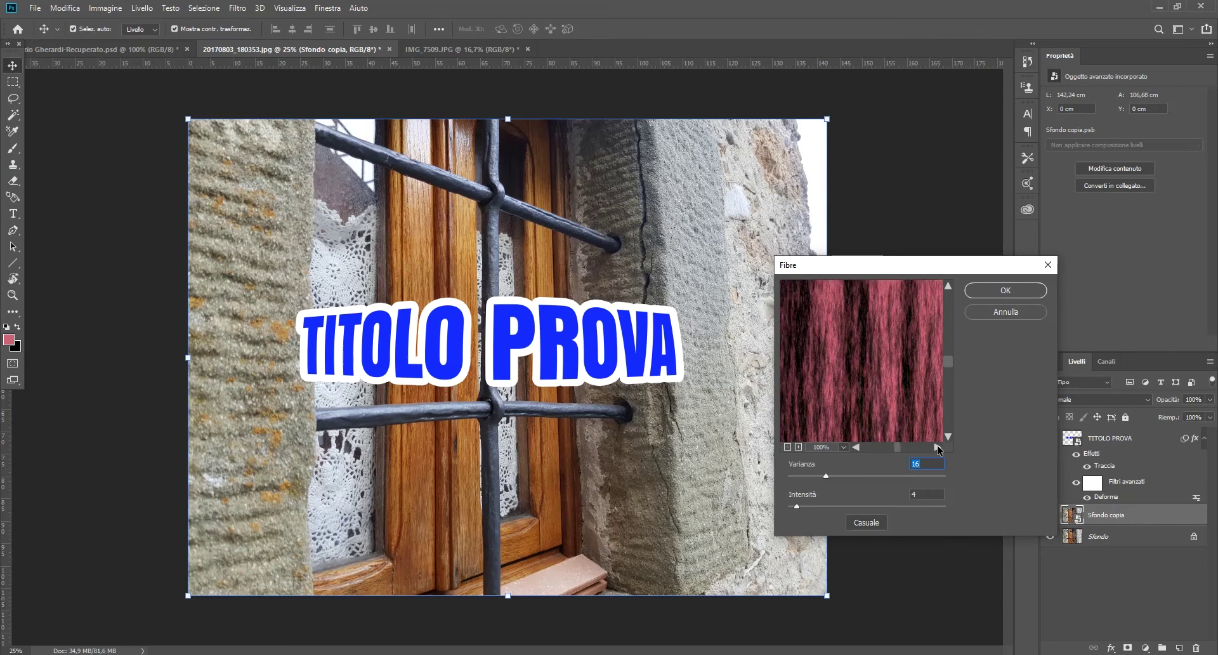
{"action": "left_click", "coordinate": [1018, 290]}
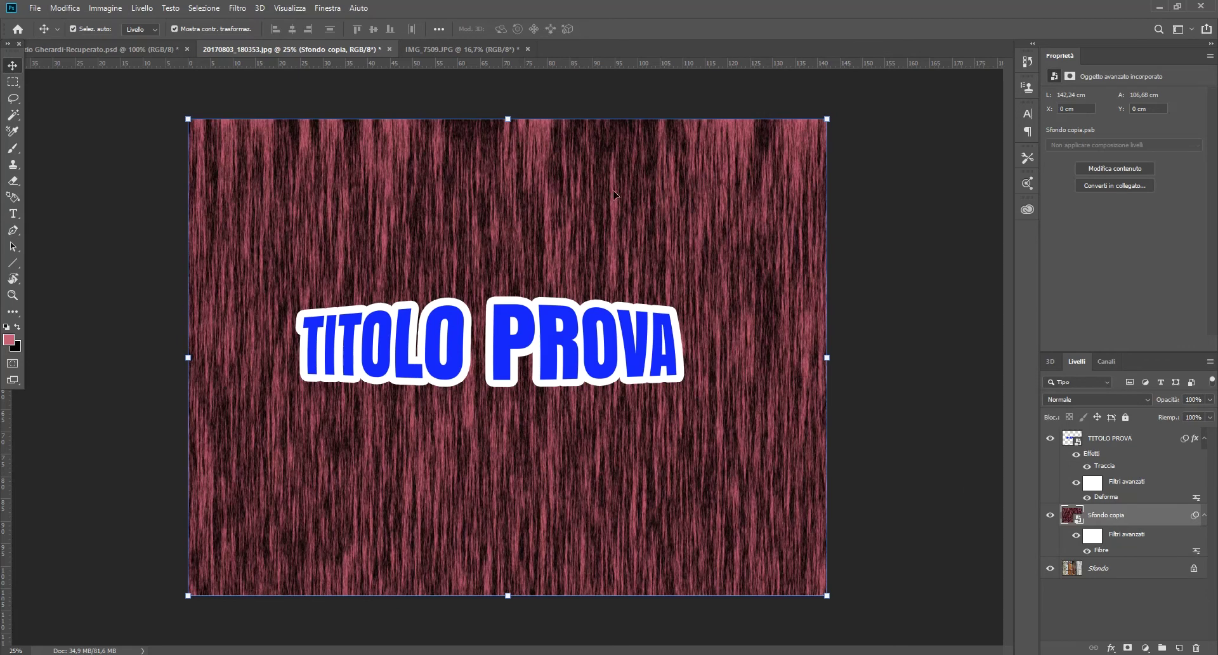
{"action": "left_click", "coordinate": [68, 7]}
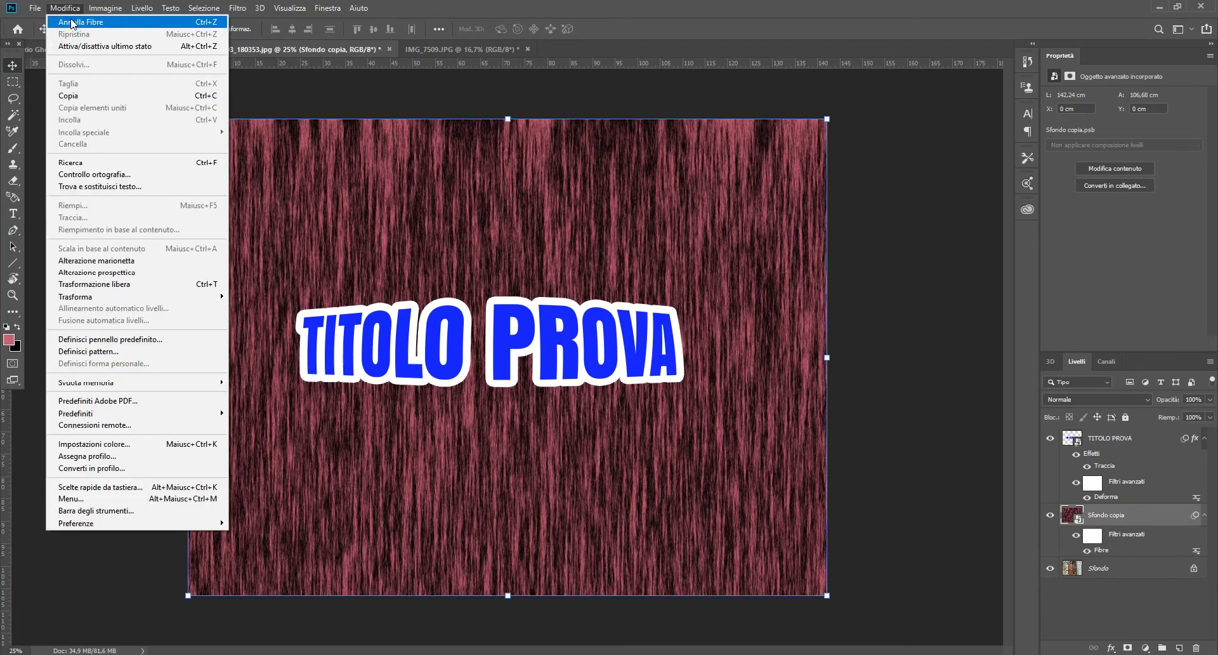
- Undo the Fibre texture and reopen Fibre with Varianza 38 and Intensità 31
{"action": "left_click", "coordinate": [71, 19]}
{"action": "left_click", "coordinate": [233, 8]}
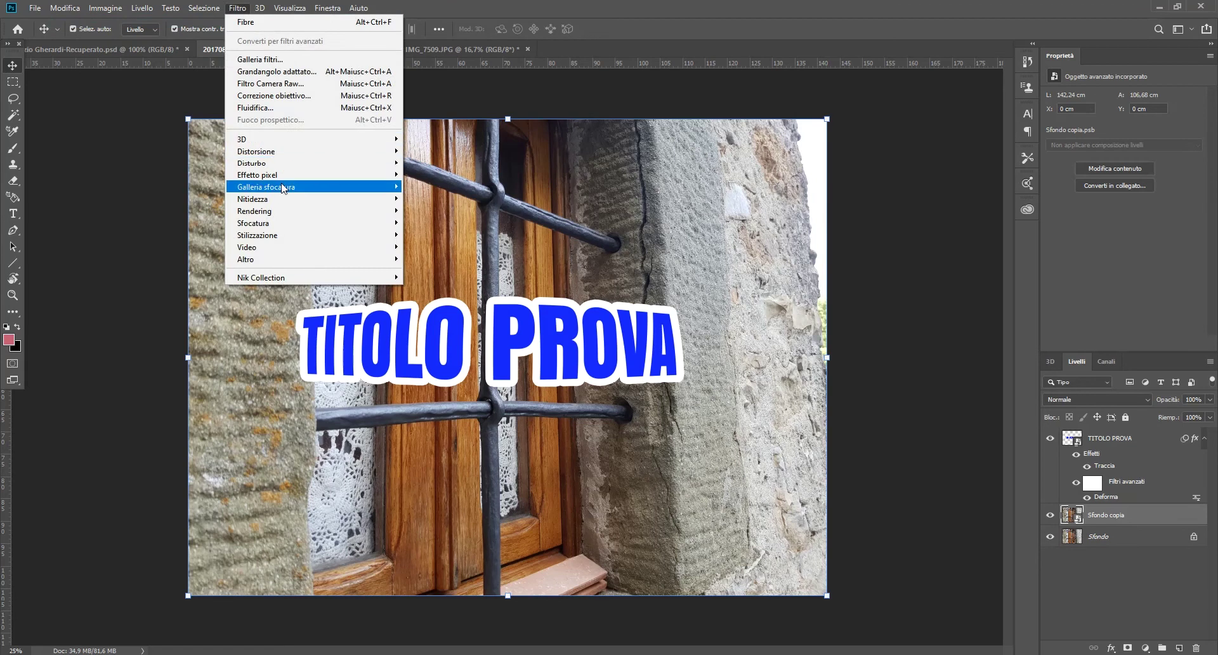
{"action": "mouse_move", "coordinate": [254, 211]}
{"action": "left_click", "coordinate": [466, 266]}
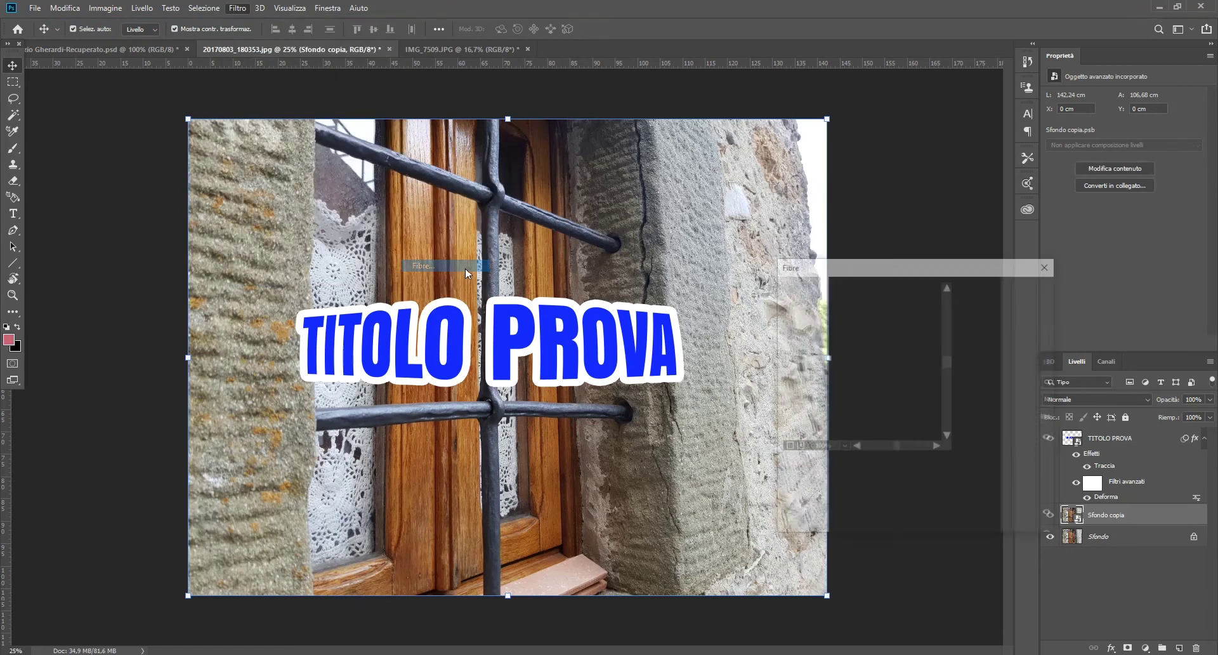
{"action": "left_click_drag", "start_coordinate": [902, 445], "coordinate": [896, 448]}
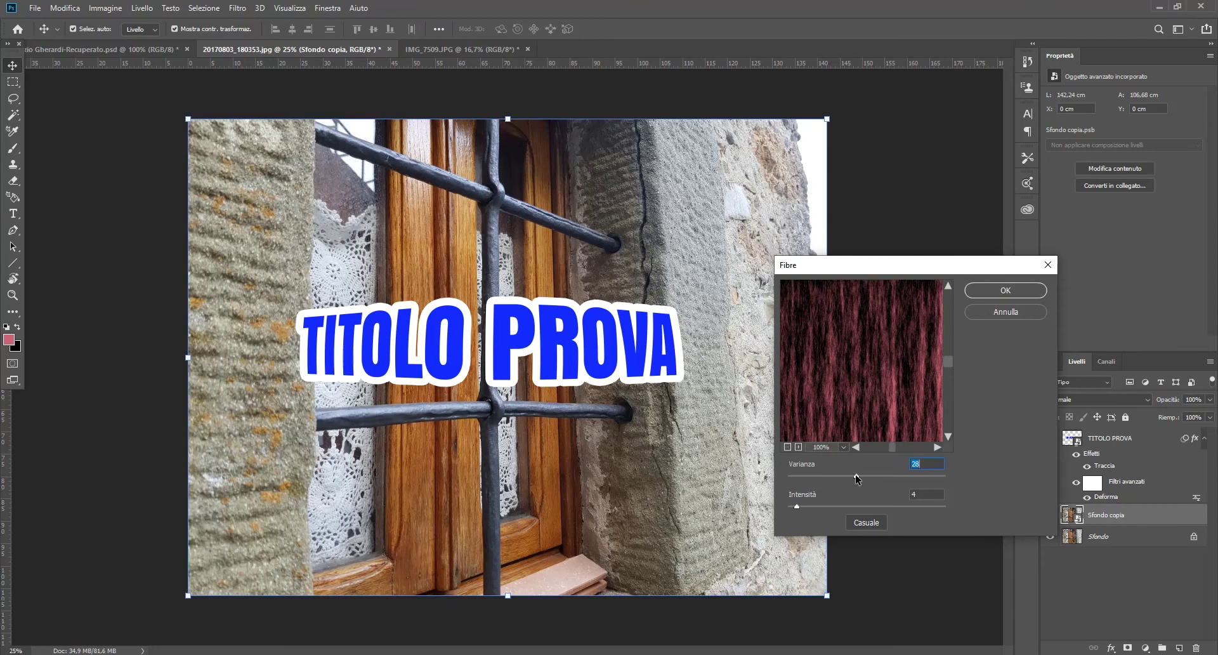
{"action": "left_click_drag", "start_coordinate": [855, 475], "coordinate": [881, 475]}
{"action": "left_click_drag", "start_coordinate": [798, 505], "coordinate": [861, 507]}
- Randomize the fibre pattern several times, then cancel the Fibre filter
{"action": "left_click", "coordinate": [865, 524]}
{"action": "left_click", "coordinate": [867, 524]}
{"action": "left_click", "coordinate": [867, 524]}
{"action": "left_click", "coordinate": [866, 524]}
{"action": "left_click", "coordinate": [867, 524]}
{"action": "left_click", "coordinate": [866, 524]}
{"action": "left_click", "coordinate": [867, 524]}
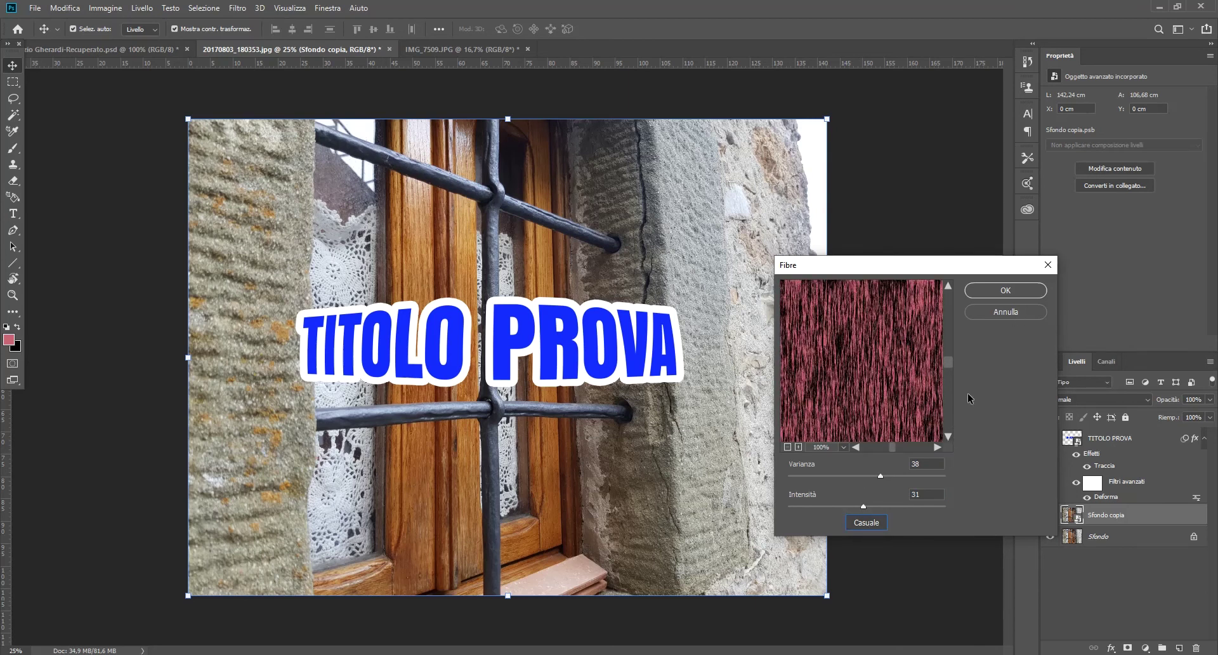
{"action": "left_click", "coordinate": [787, 446]}
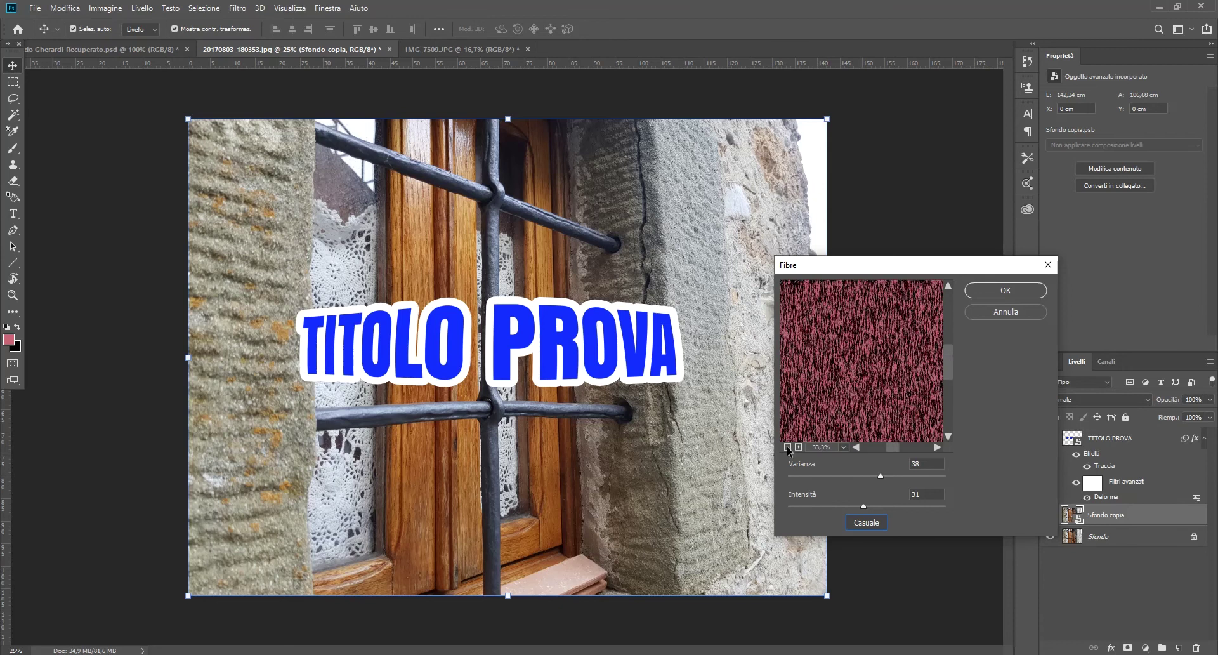
{"action": "left_click", "coordinate": [1015, 311]}
{"action": "left_click", "coordinate": [237, 7]}
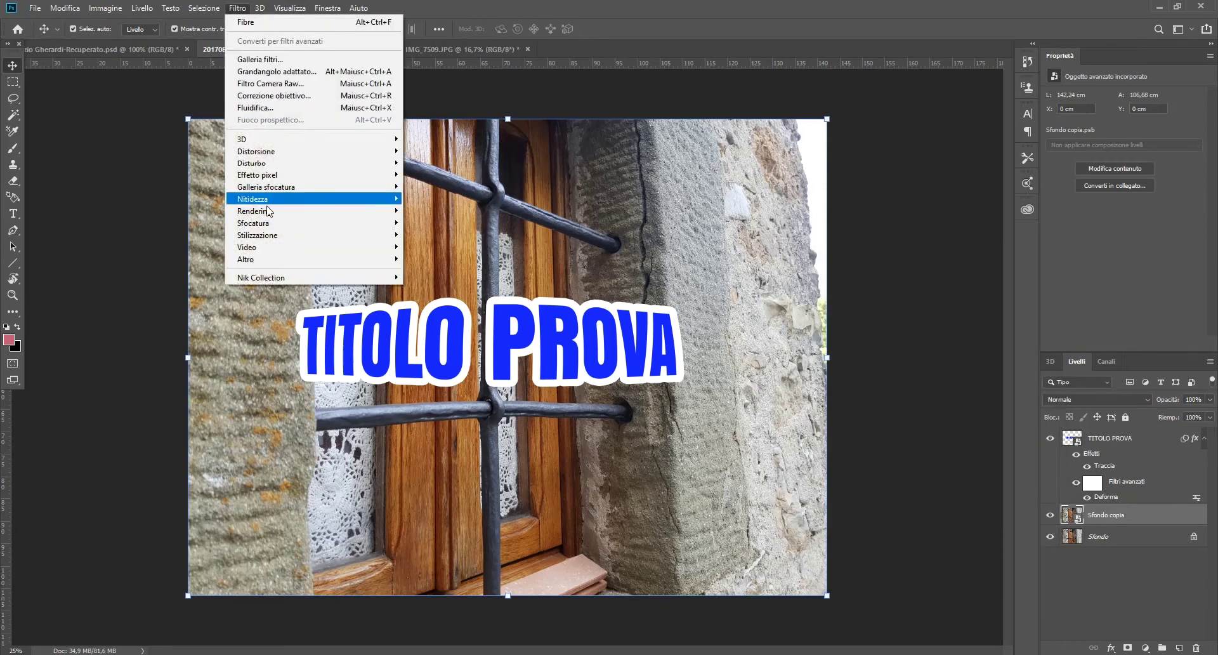
- Try Nuvole and undo it, then apply Nuvole in differenza to Sfondo copia
{"action": "left_click", "coordinate": [424, 276]}
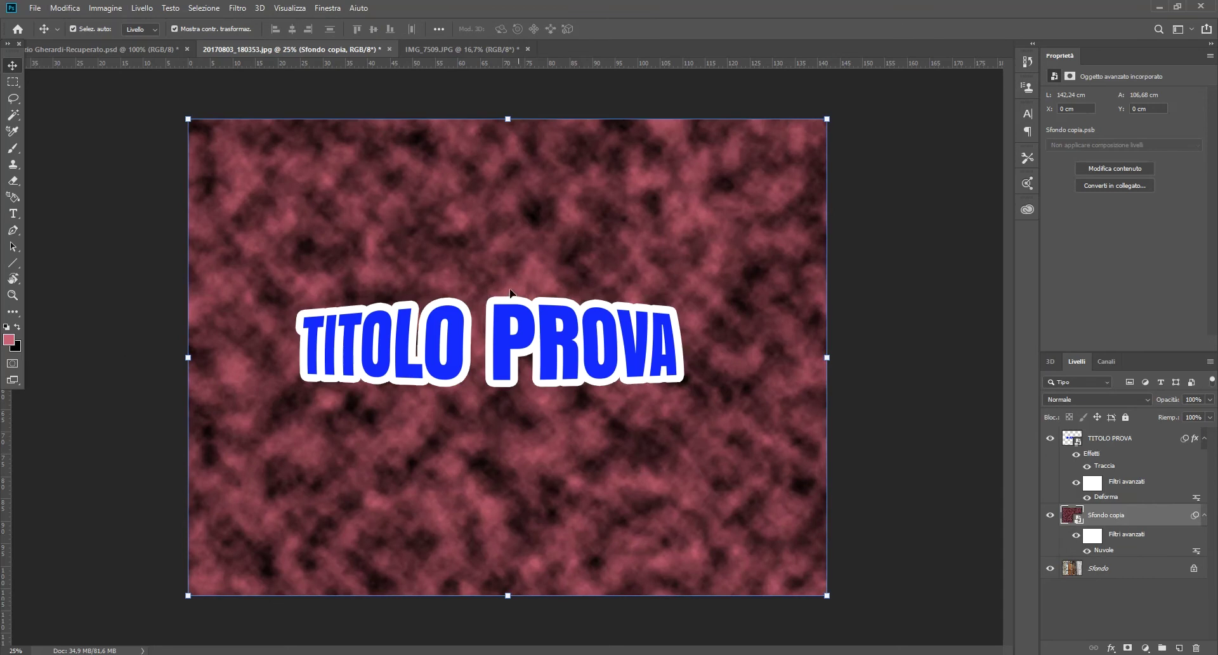
{"action": "left_click", "coordinate": [64, 7]}
{"action": "left_click", "coordinate": [82, 21]}
{"action": "left_click", "coordinate": [238, 8]}
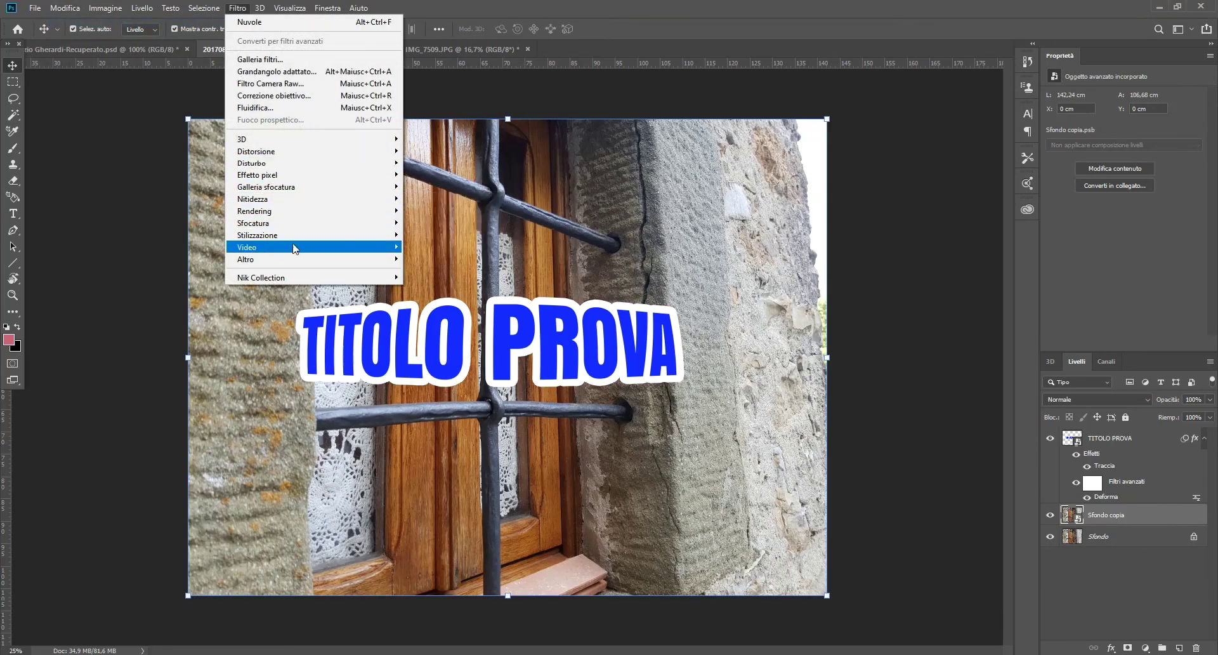
{"action": "mouse_move", "coordinate": [254, 210]}
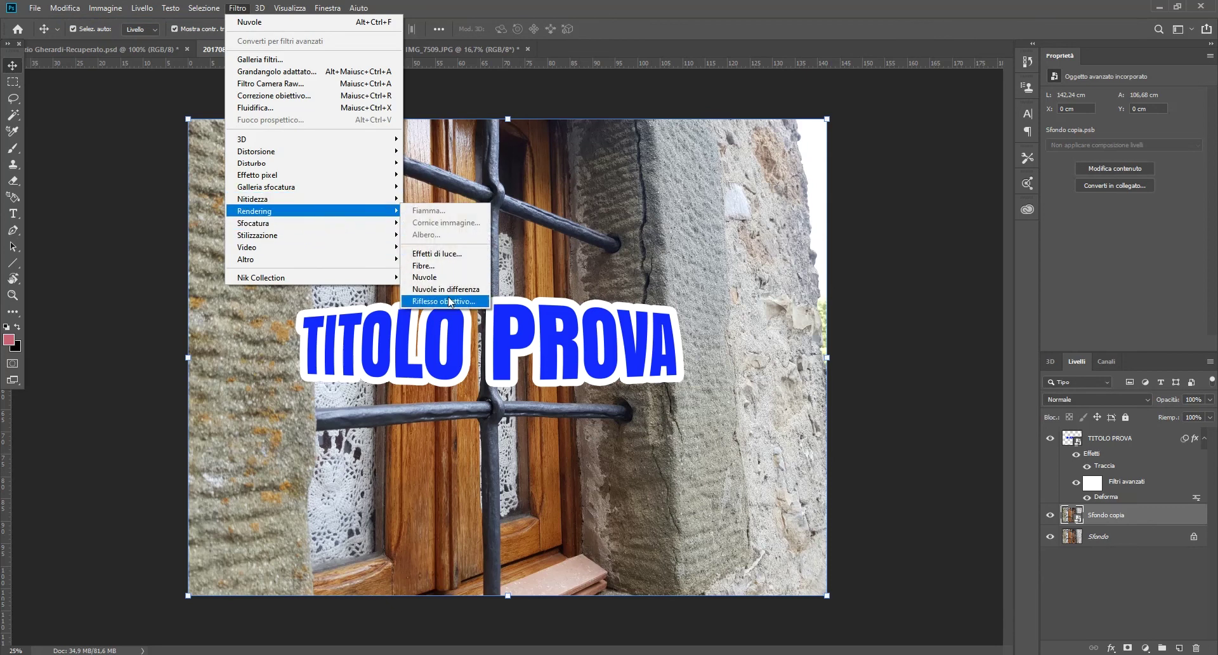
{"action": "left_click", "coordinate": [459, 293]}
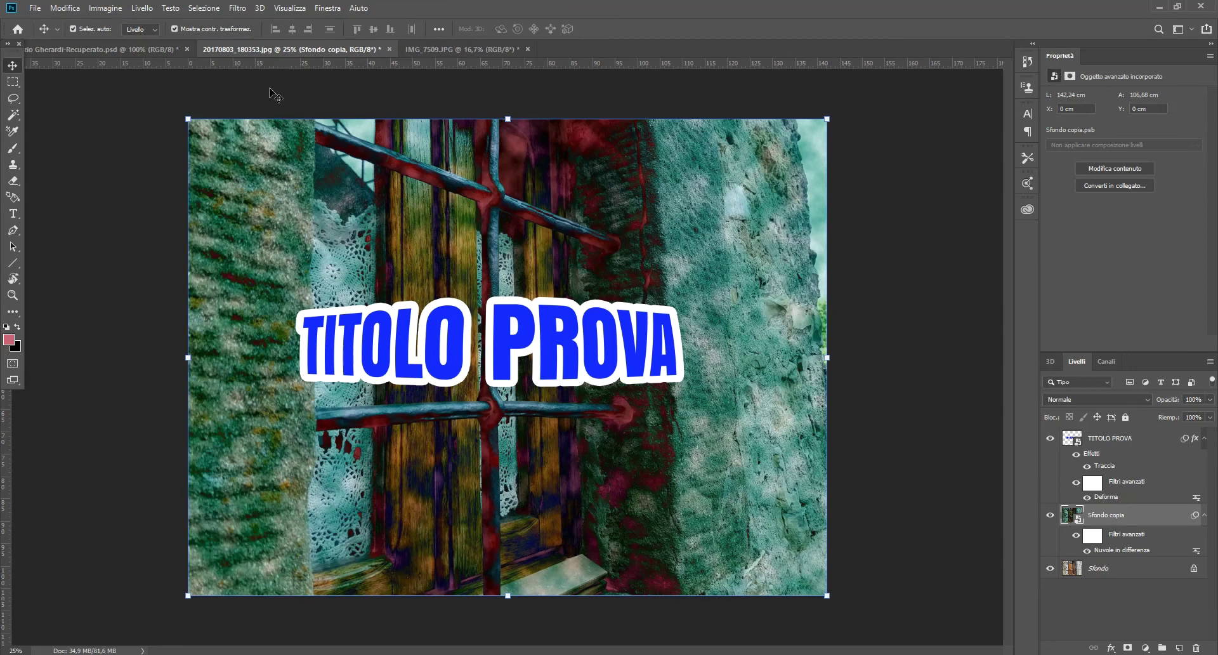
{"action": "left_click", "coordinate": [65, 7]}
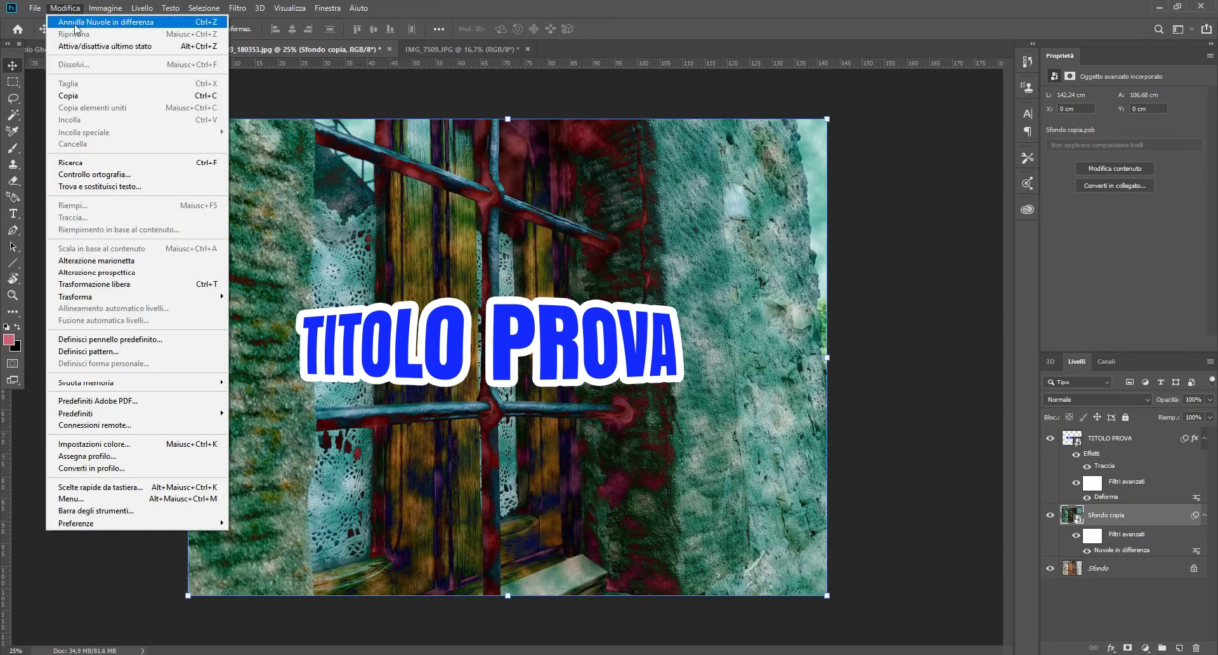
- Undo the Difference Clouds, then apply and undo a repositioned Riflesso obiettivo flare
{"action": "left_click", "coordinate": [73, 22]}
{"action": "left_click", "coordinate": [237, 8]}
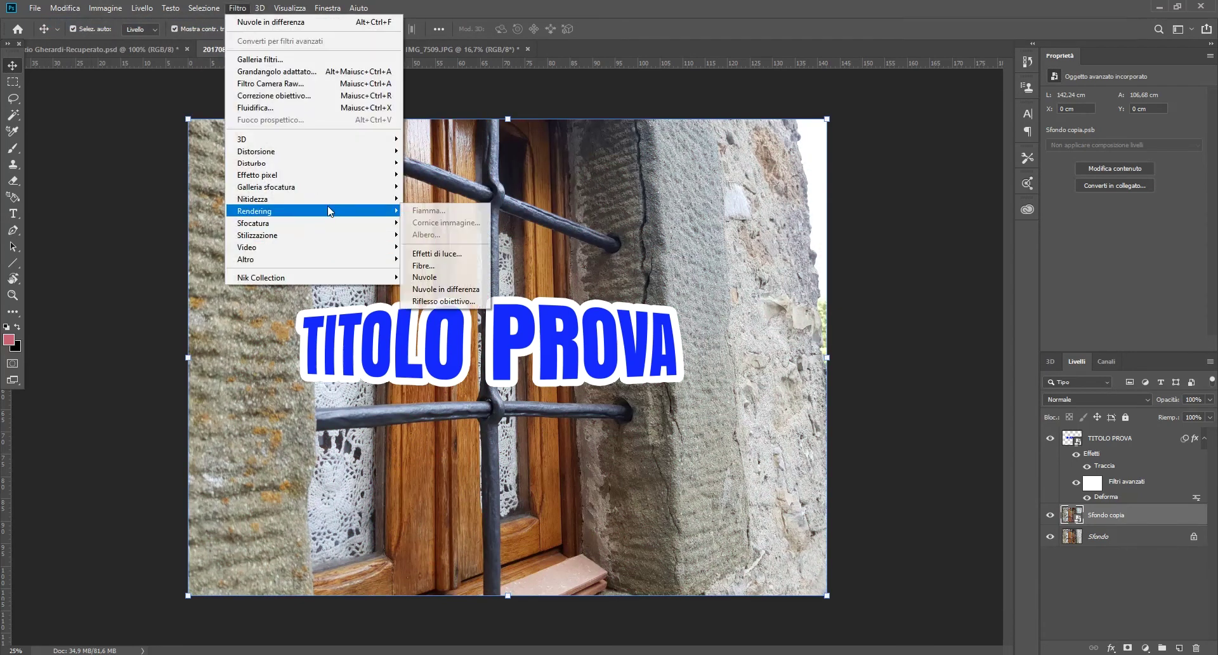
{"action": "left_click", "coordinate": [442, 300]}
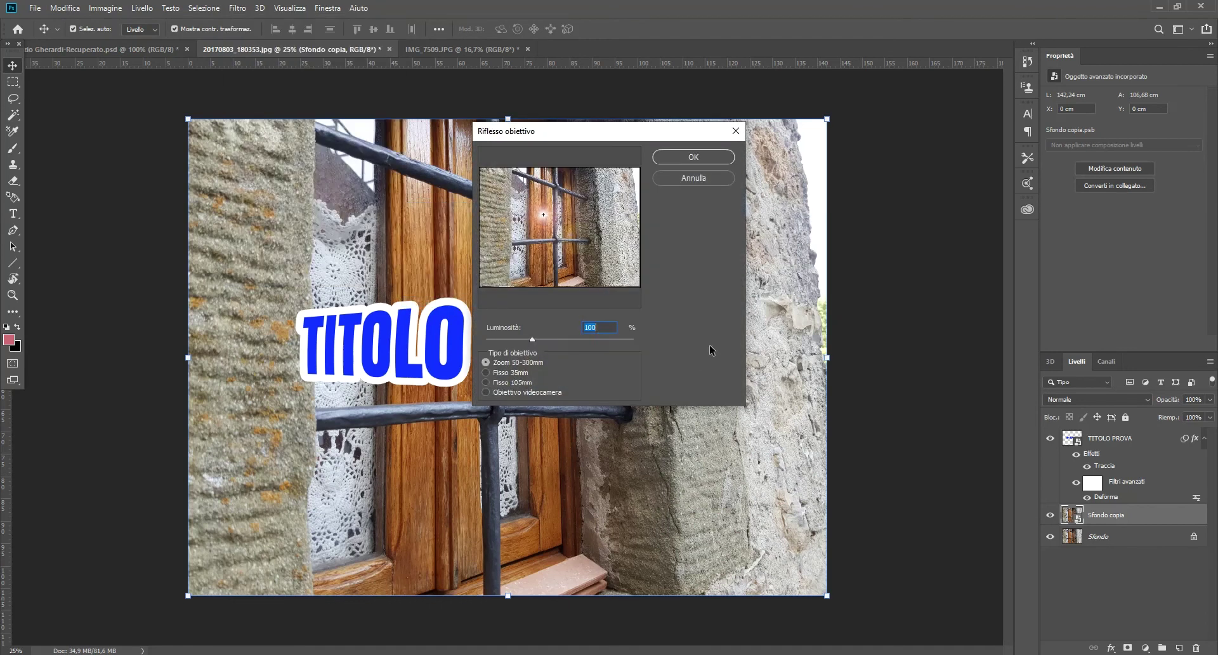
{"action": "mouse_move", "coordinate": [543, 215]}
{"action": "left_mouse_down"}
{"action": "mouse_move", "coordinate": [550, 232]}
{"action": "mouse_move", "coordinate": [598, 231]}
{"action": "mouse_move", "coordinate": [492, 187]}
{"action": "mouse_move", "coordinate": [561, 208]}
{"action": "mouse_move", "coordinate": [503, 200]}
{"action": "left_mouse_up"}
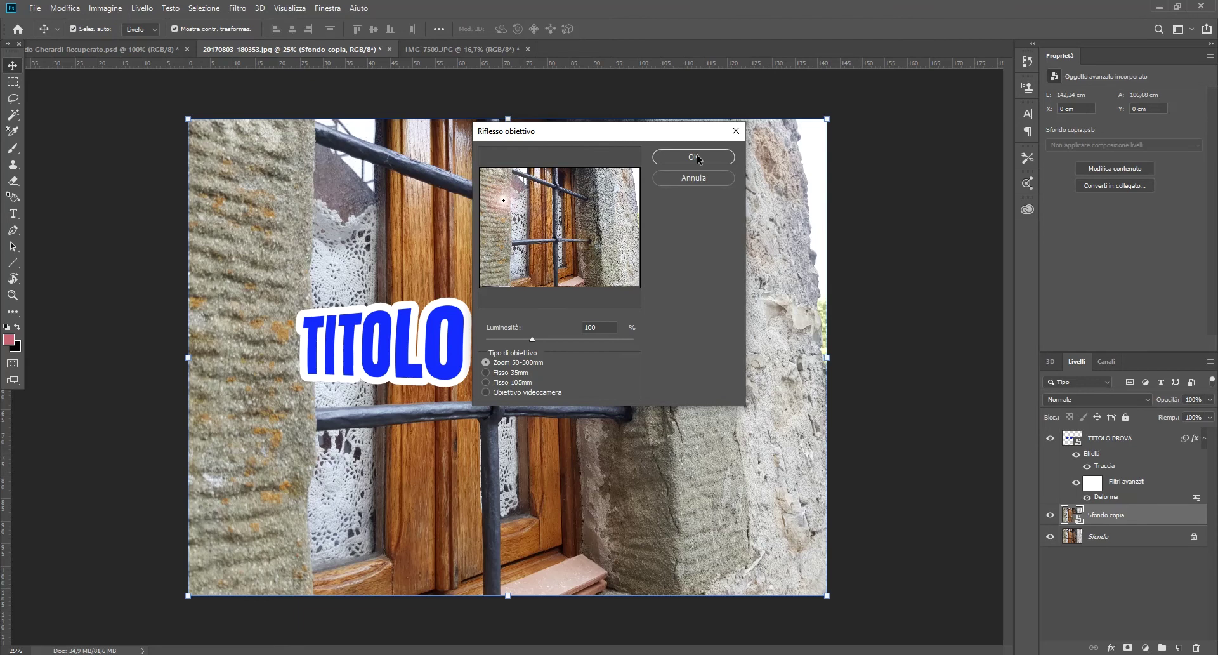
{"action": "left_click", "coordinate": [695, 158]}
{"action": "left_click", "coordinate": [65, 7]}
{"action": "left_click", "coordinate": [95, 20]}
{"action": "left_click", "coordinate": [240, 9]}
{"action": "mouse_move", "coordinate": [253, 222]}
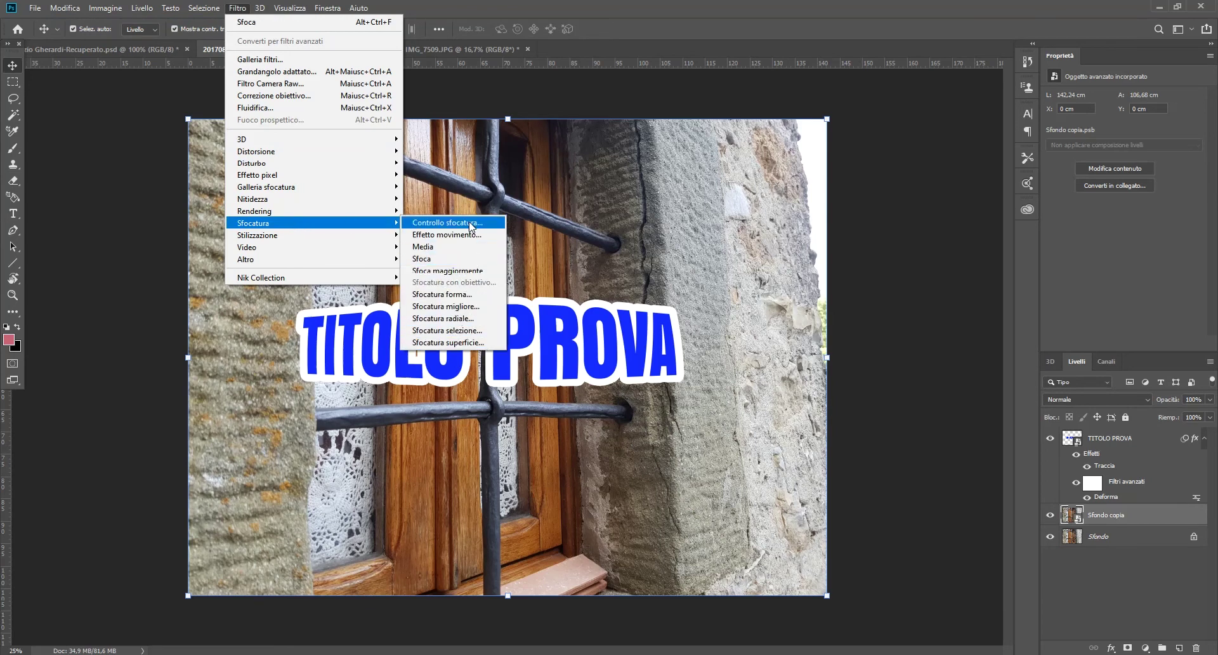
- Preview Controllo sfocatura with a smaller Raggio, then cancel it
{"action": "left_click", "coordinate": [448, 222]}
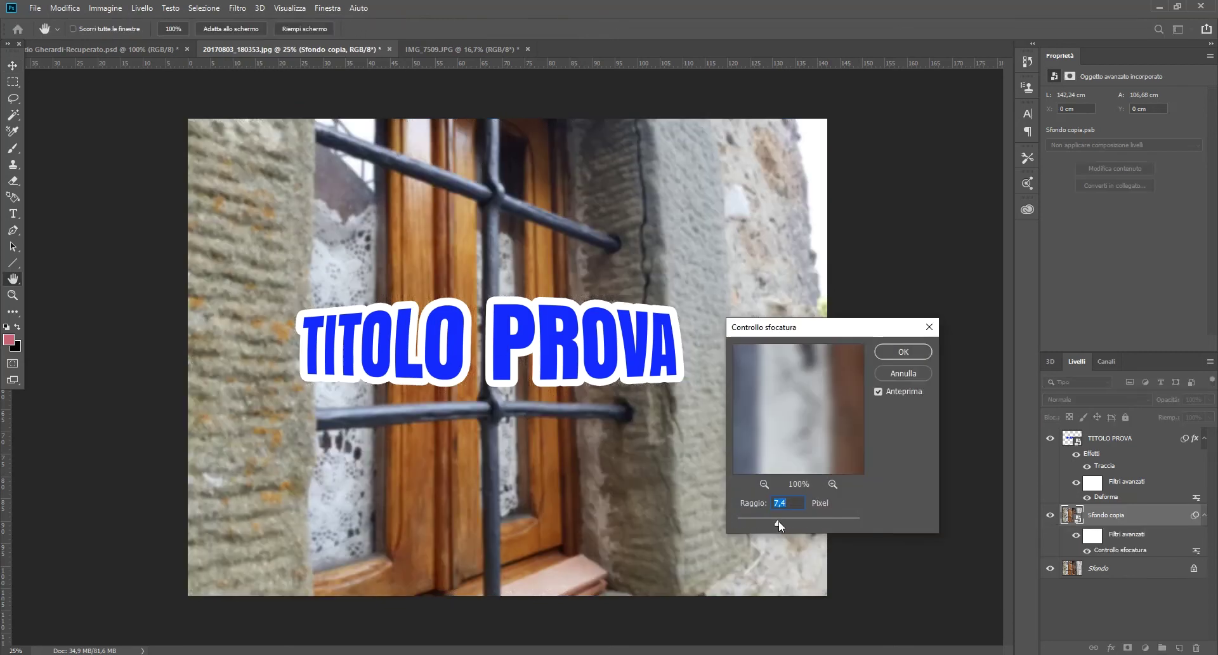
{"action": "left_click_drag", "start_coordinate": [781, 527], "coordinate": [773, 520]}
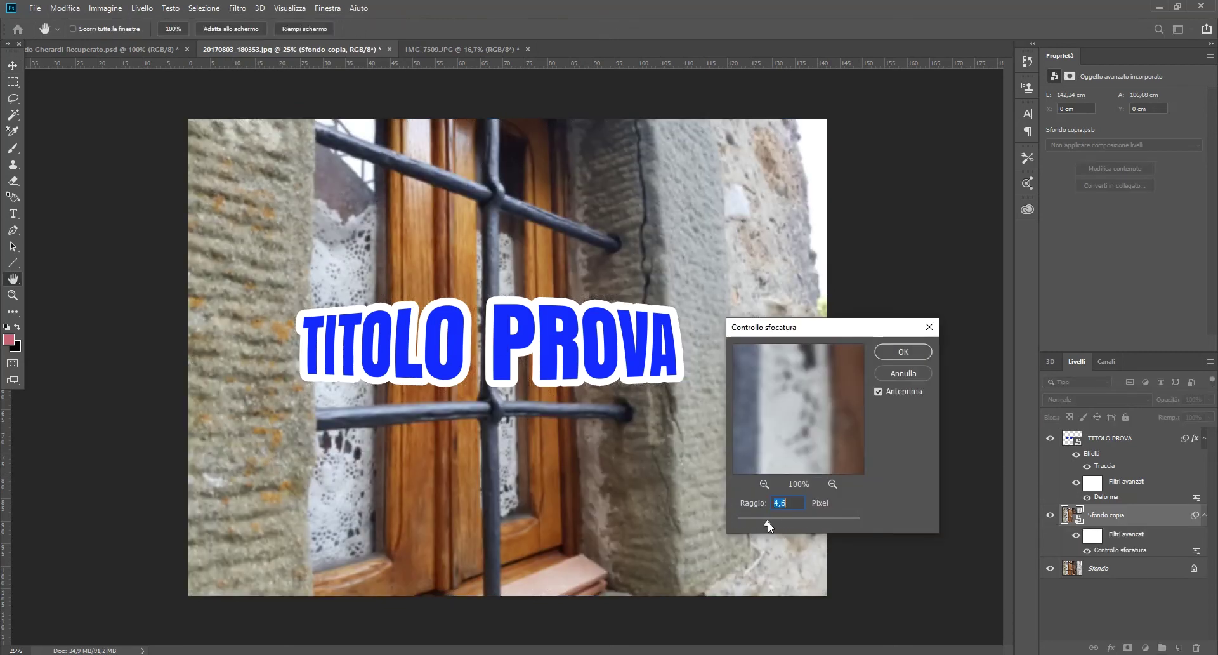
{"action": "left_click", "coordinate": [900, 374]}
{"action": "left_click", "coordinate": [236, 8]}
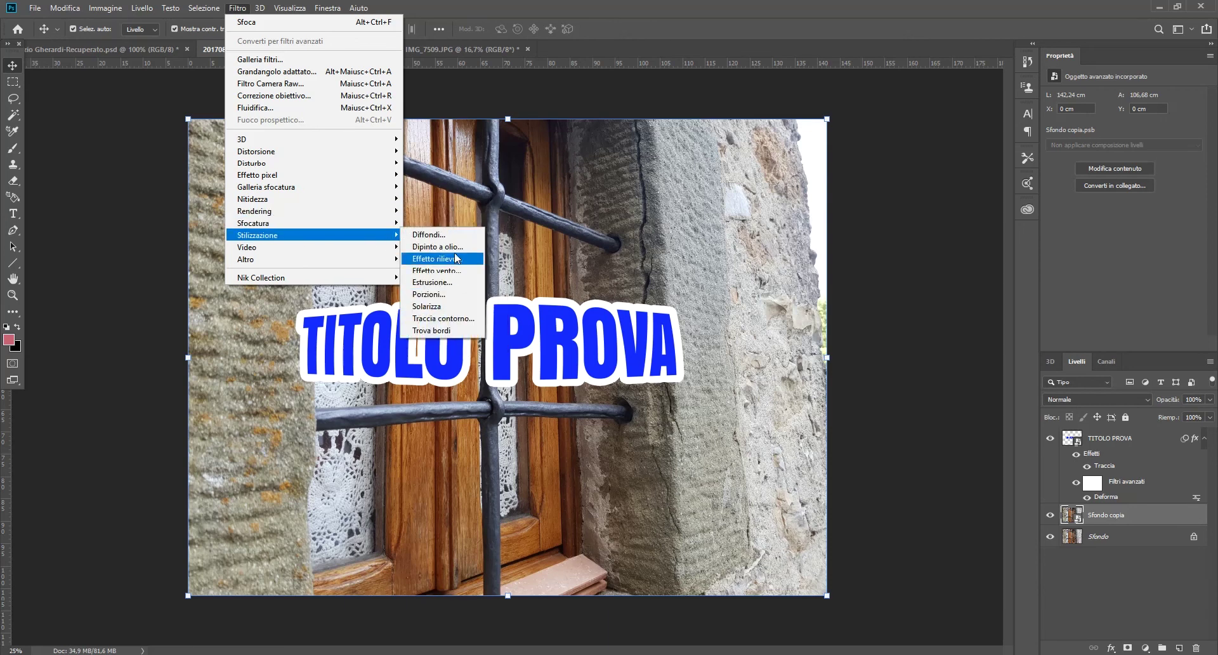
{"action": "left_click", "coordinate": [438, 246]}
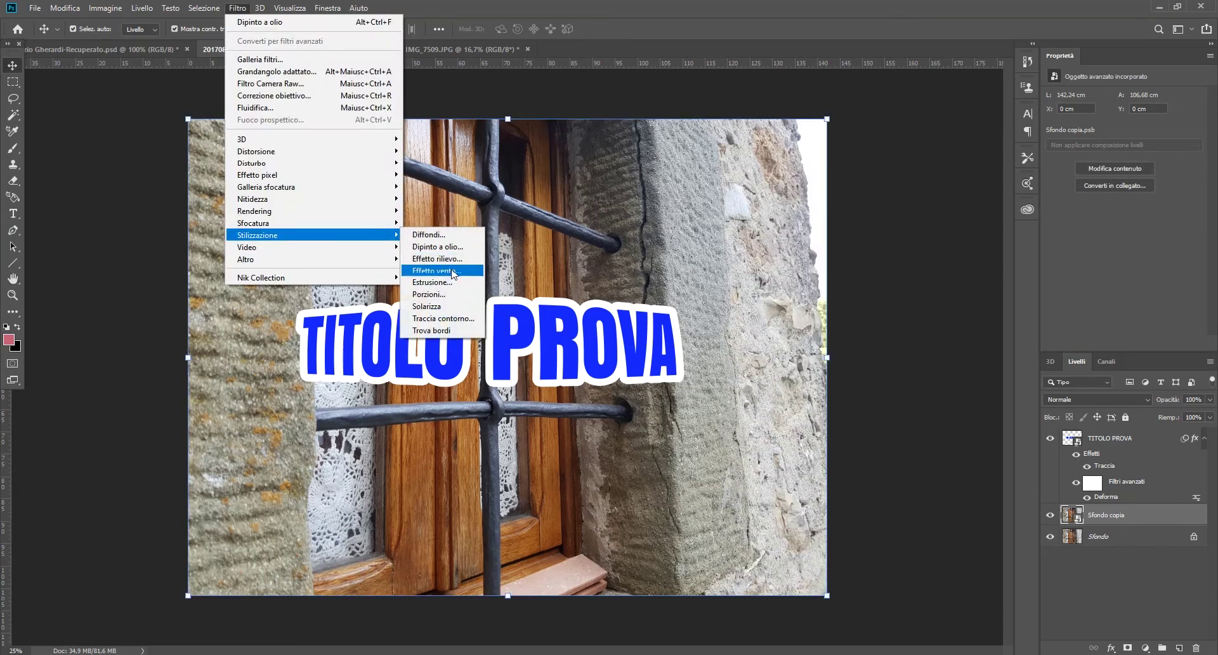
{"action": "left_click", "coordinate": [452, 272]}
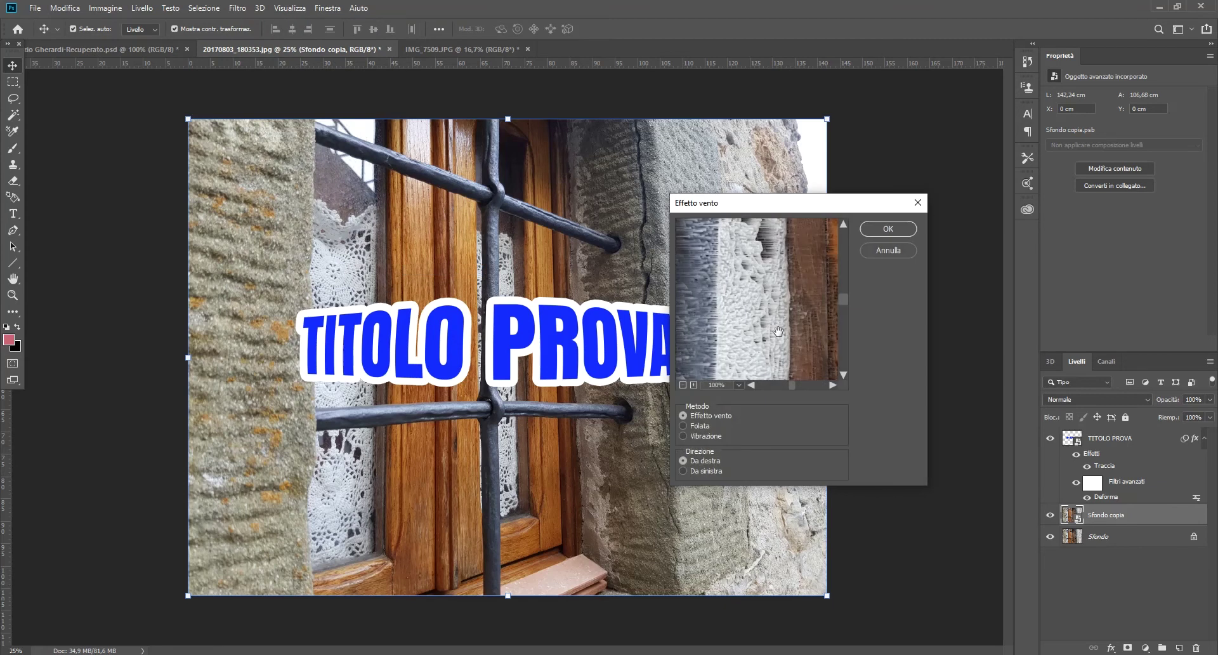
{"action": "left_click_drag", "start_coordinate": [788, 203], "coordinate": [853, 266]}
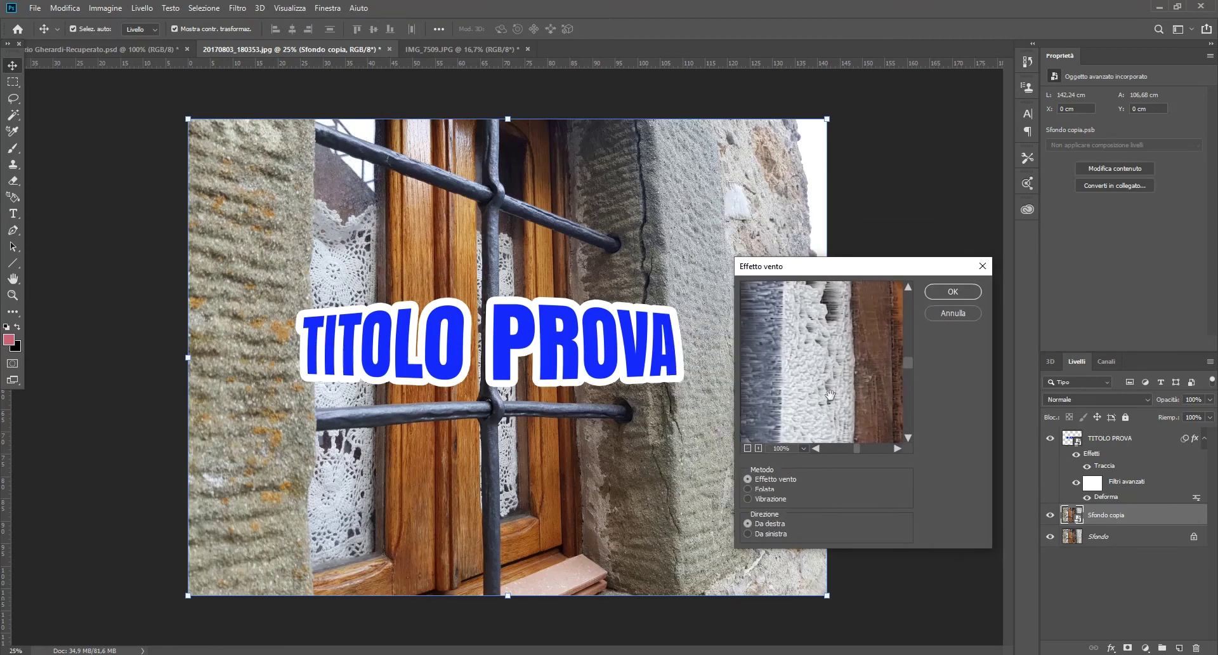
{"action": "left_click", "coordinate": [748, 488]}
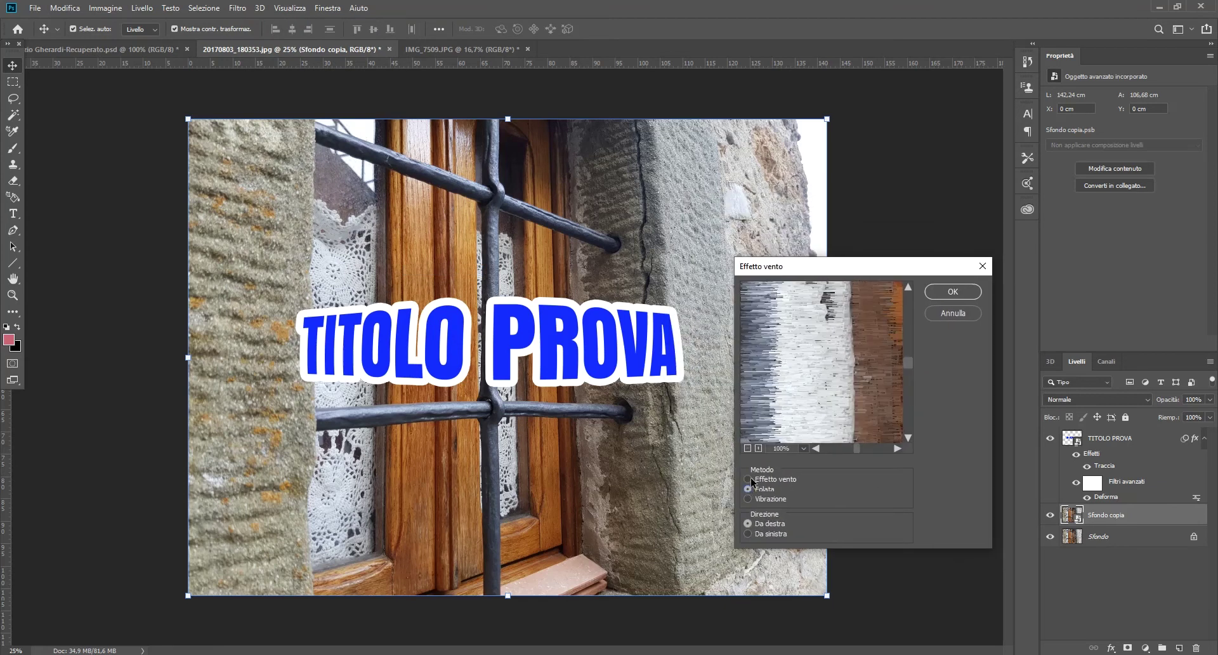
{"action": "left_click", "coordinate": [939, 293]}
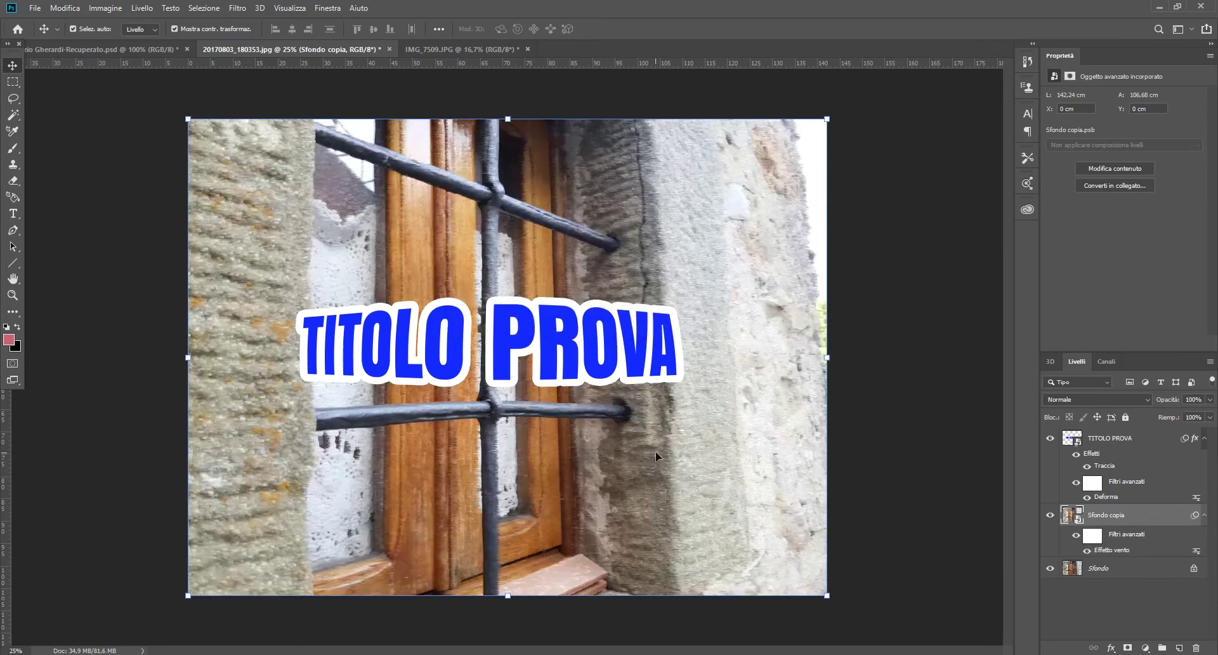
{"action": "left_click", "coordinate": [80, 8]}
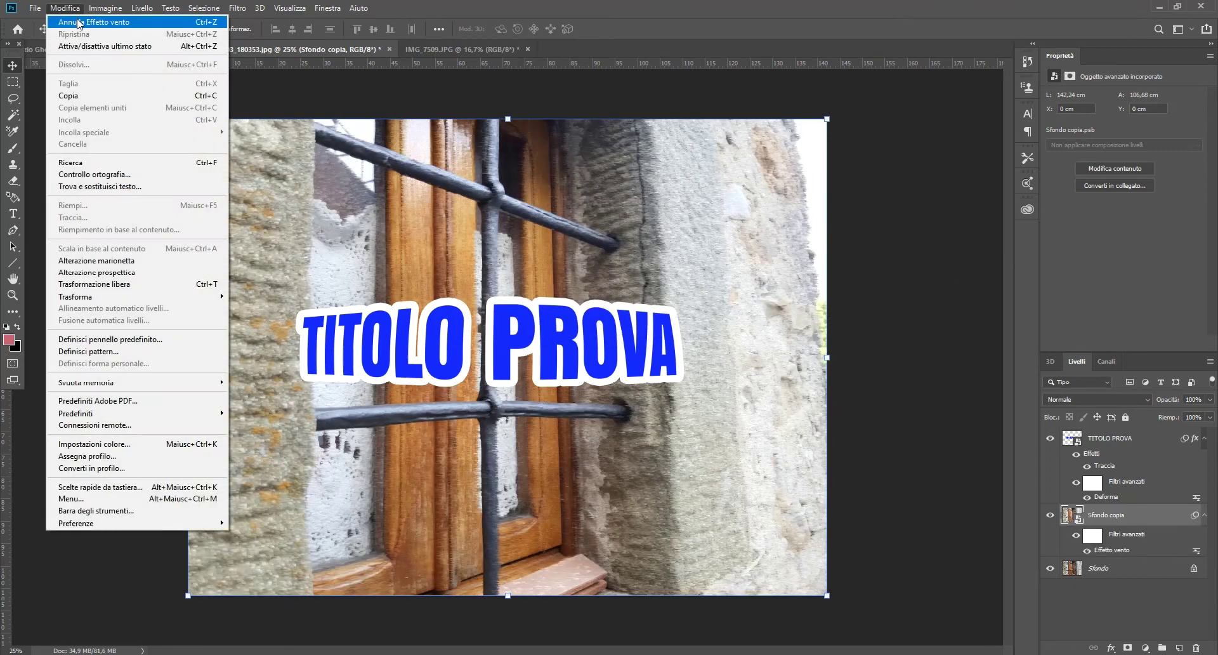
{"action": "left_click", "coordinate": [80, 21]}
{"action": "left_click", "coordinate": [242, 11]}
{"action": "mouse_move", "coordinate": [257, 235]}
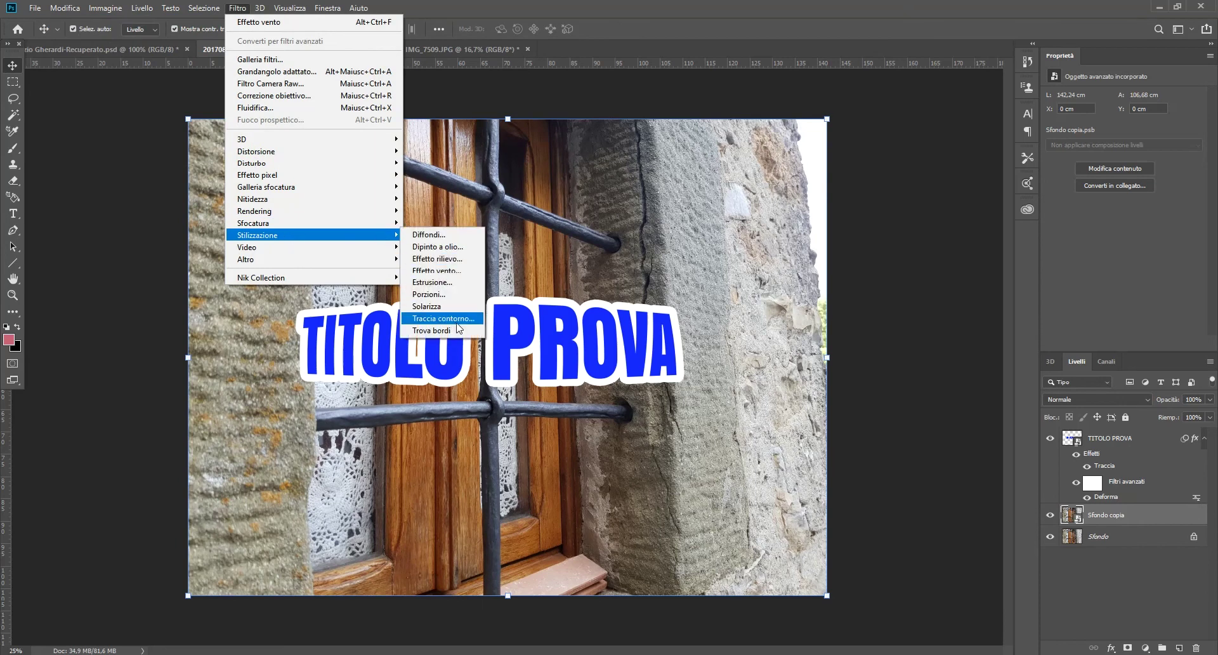
- Apply Solarizza to Sfondo copia, then undo it
{"action": "left_click", "coordinate": [456, 306]}
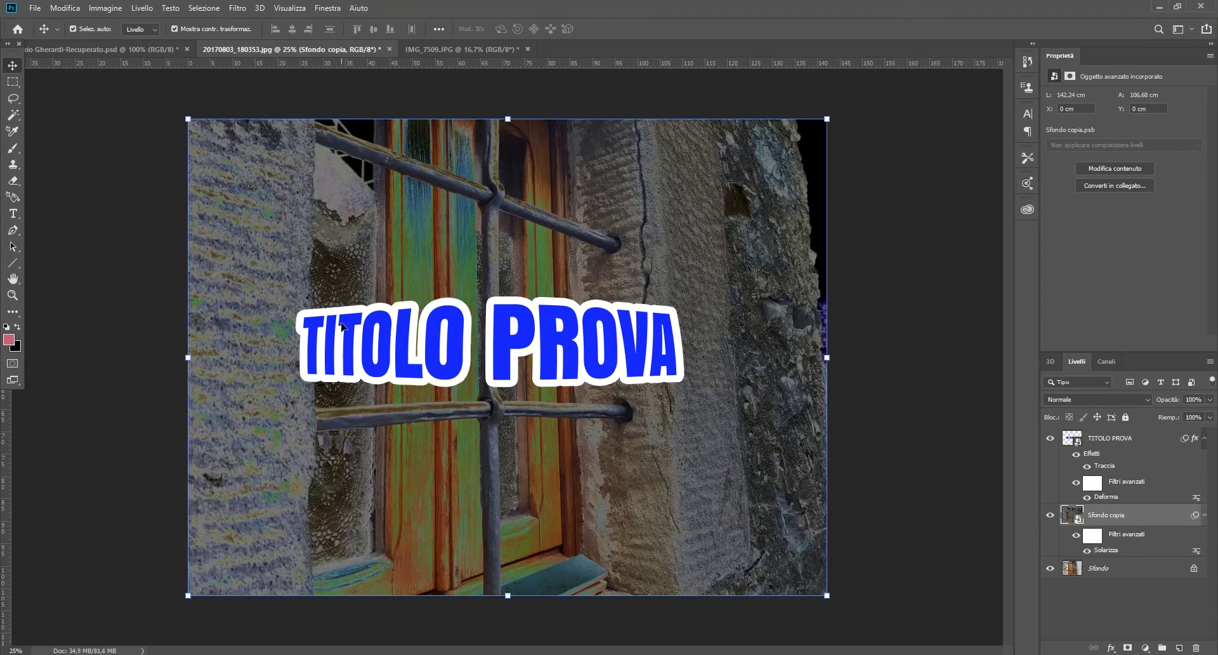
{"action": "left_click", "coordinate": [64, 8]}
{"action": "left_click", "coordinate": [95, 21]}
{"action": "left_click", "coordinate": [237, 7]}
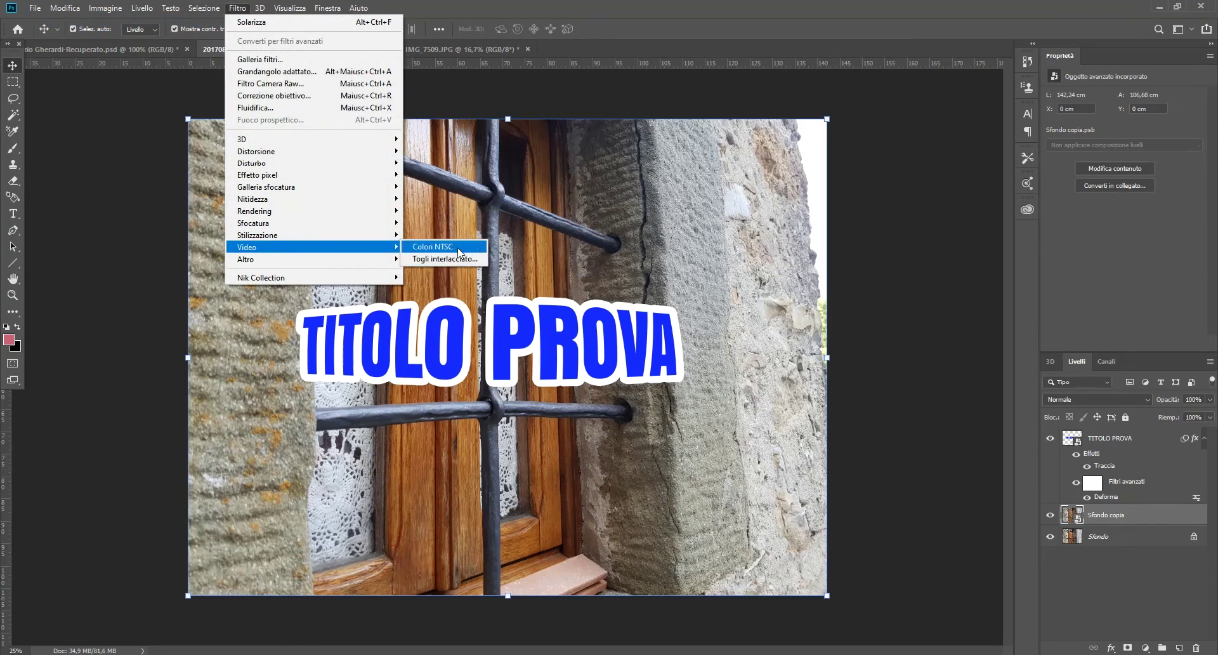
{"action": "mouse_move", "coordinate": [285, 259]}
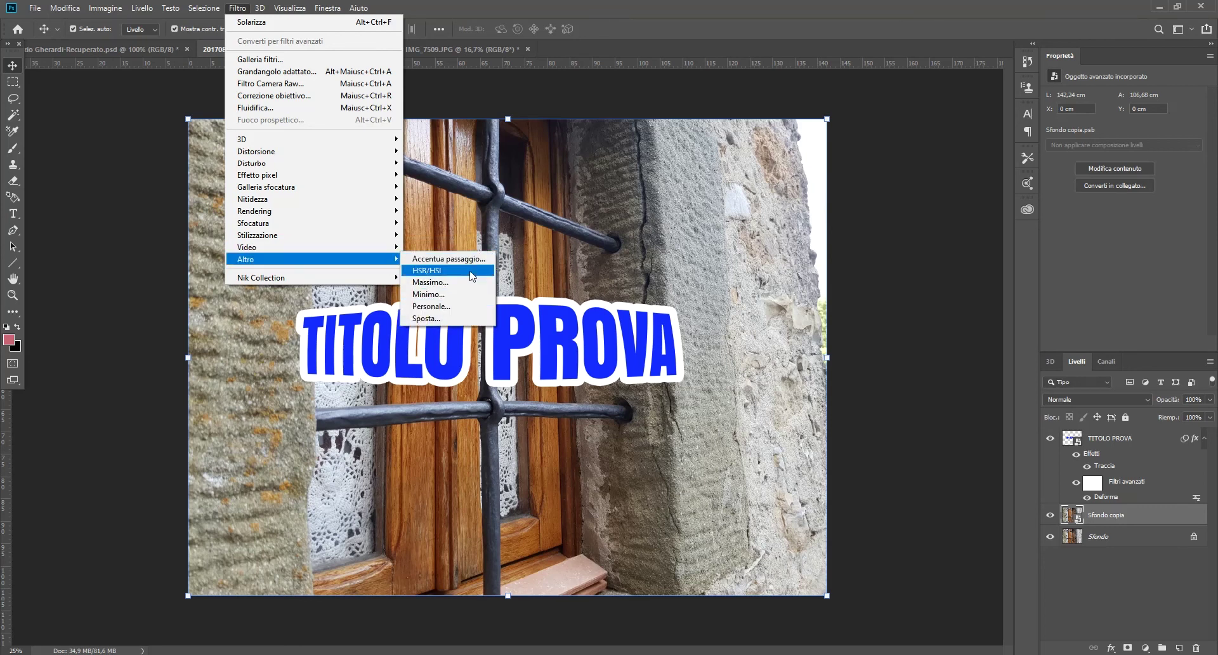
- Preview Accentua passaggio at 9.6 px, cancel it, and select the TITOLO PROVA layer
{"action": "left_click", "coordinate": [448, 258]}
{"action": "left_click_drag", "start_coordinate": [626, 137], "coordinate": [780, 422]}
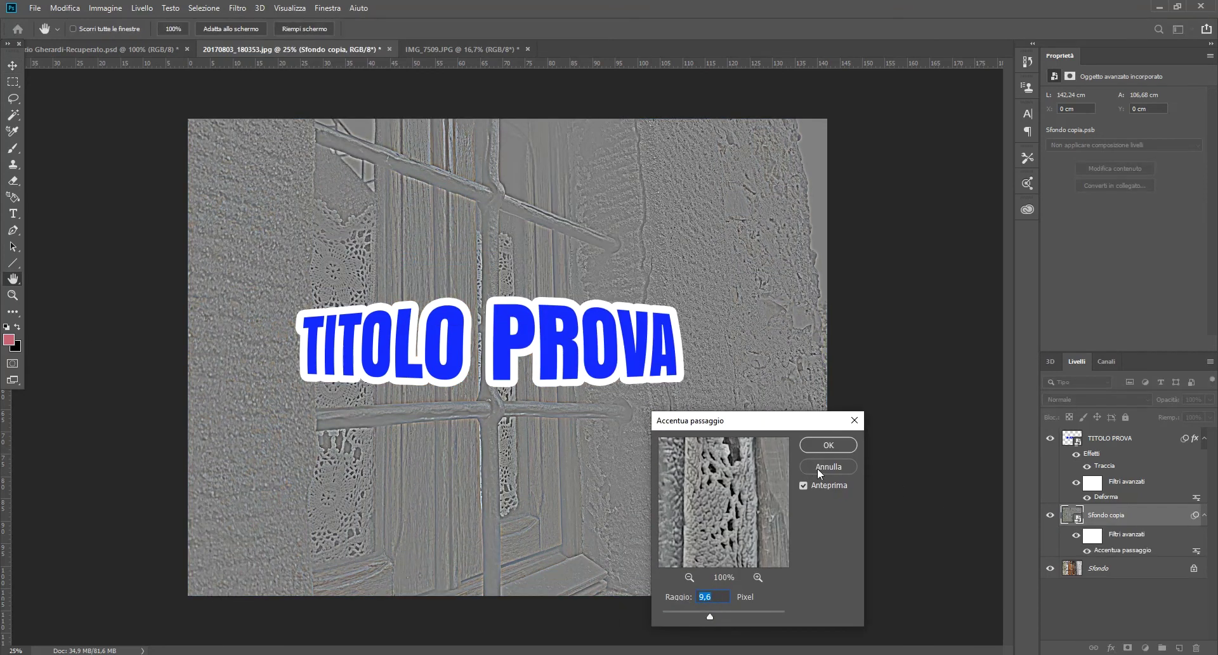
{"action": "left_click", "coordinate": [819, 468]}
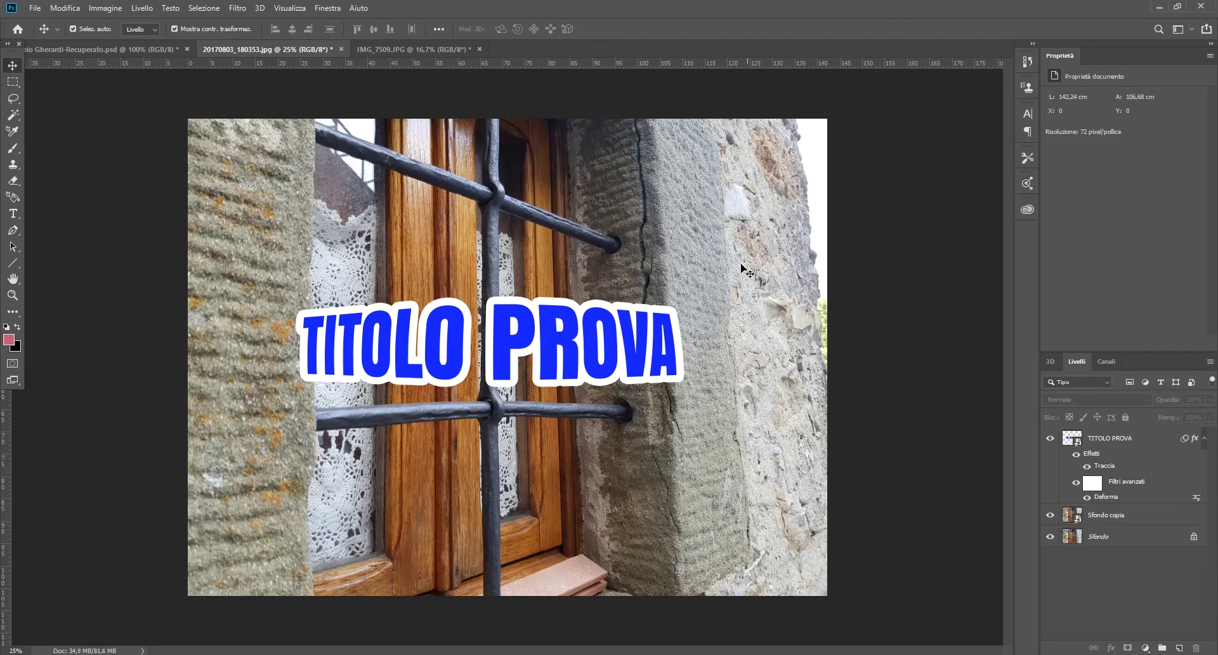
{"action": "left_click", "coordinate": [723, 221]}
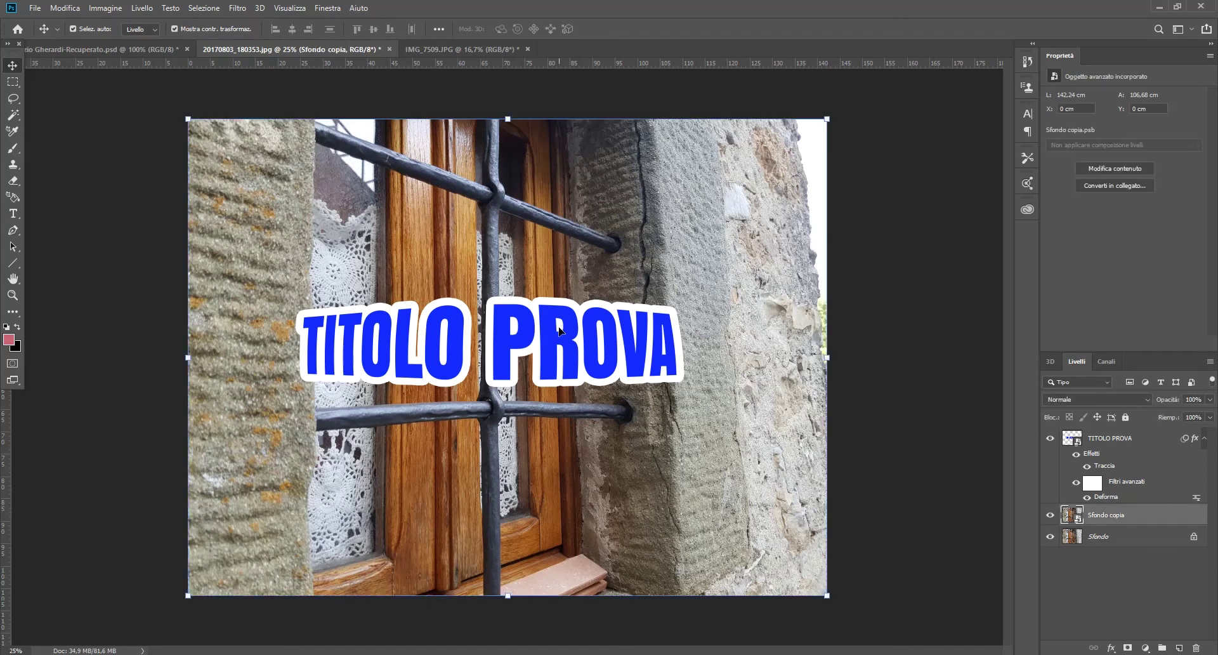
{"action": "left_click", "coordinate": [1071, 440]}
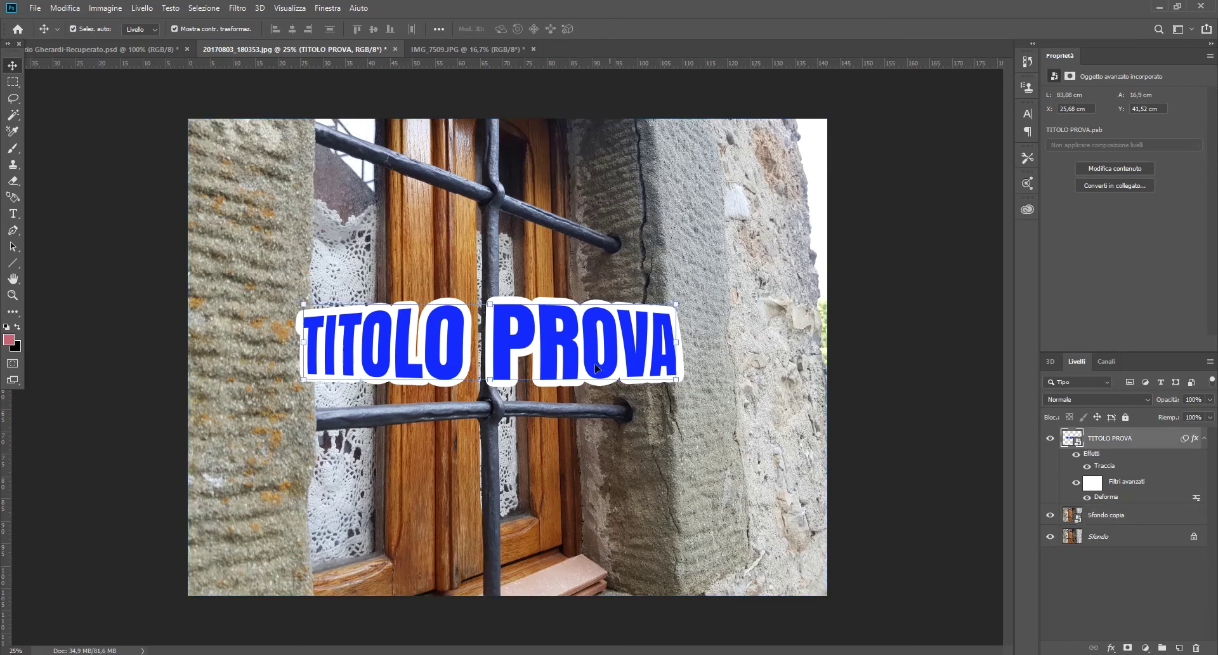
- Free-transform the title, scaling it to about 114% and rotating it nearly level
{"action": "left_click", "coordinate": [302, 306]}
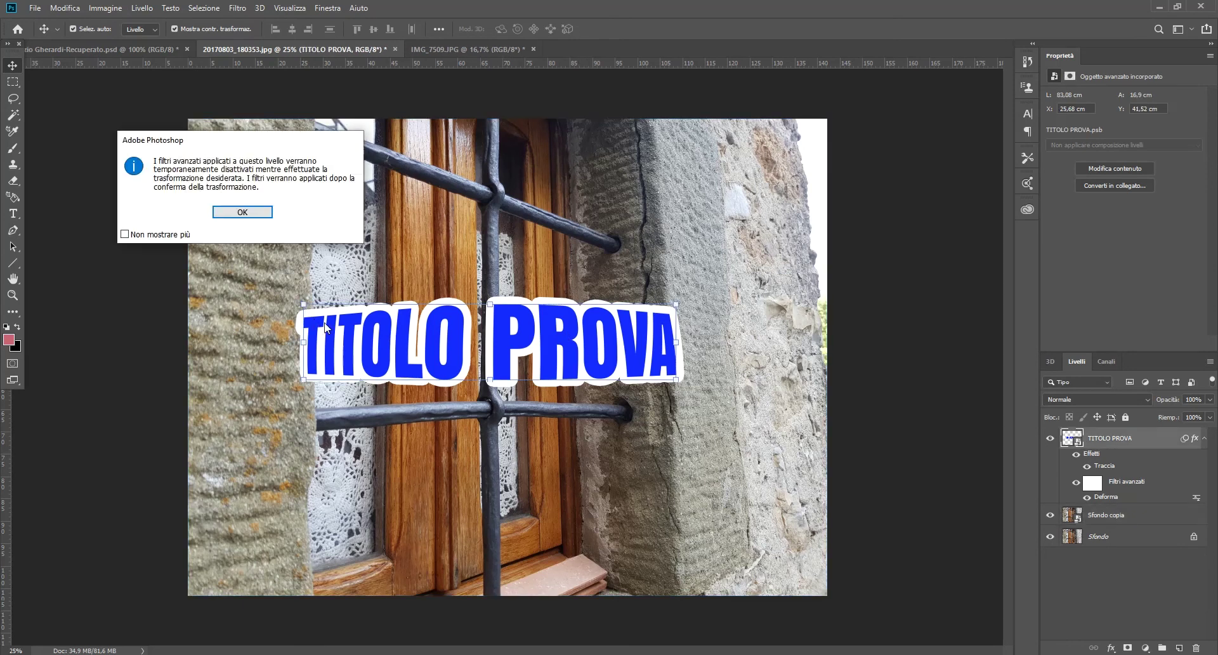
{"action": "left_click", "coordinate": [243, 213]}
{"action": "left_click_drag", "start_coordinate": [321, 318], "coordinate": [286, 301]}
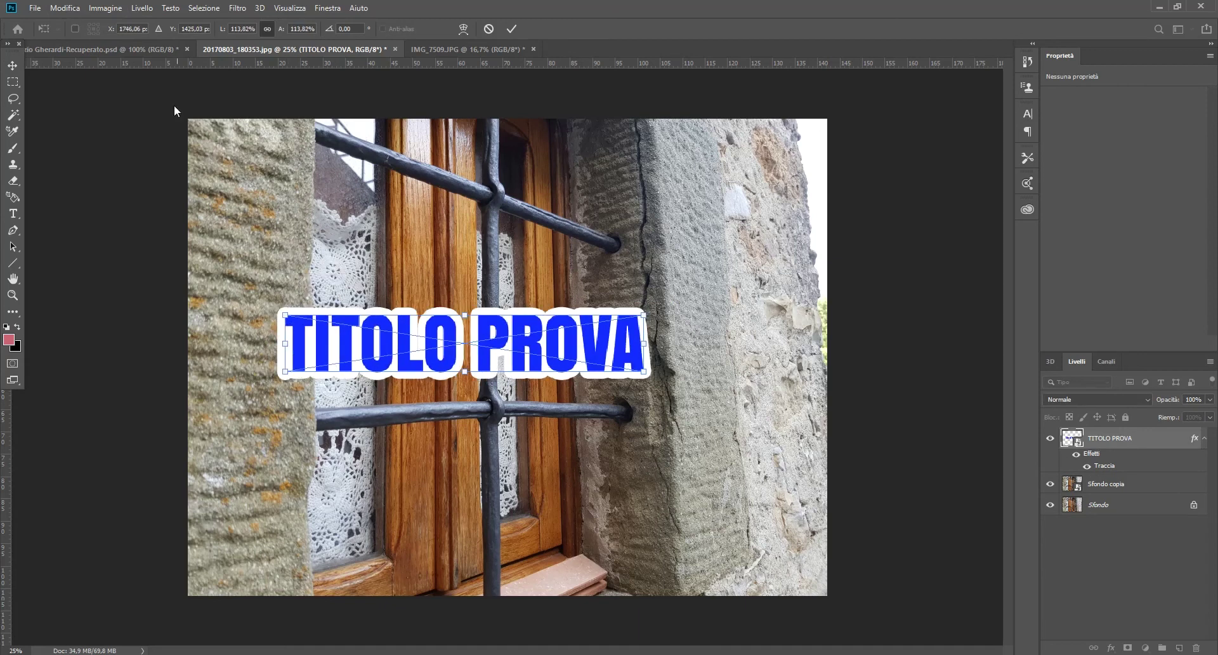
{"action": "left_click", "coordinate": [65, 8]}
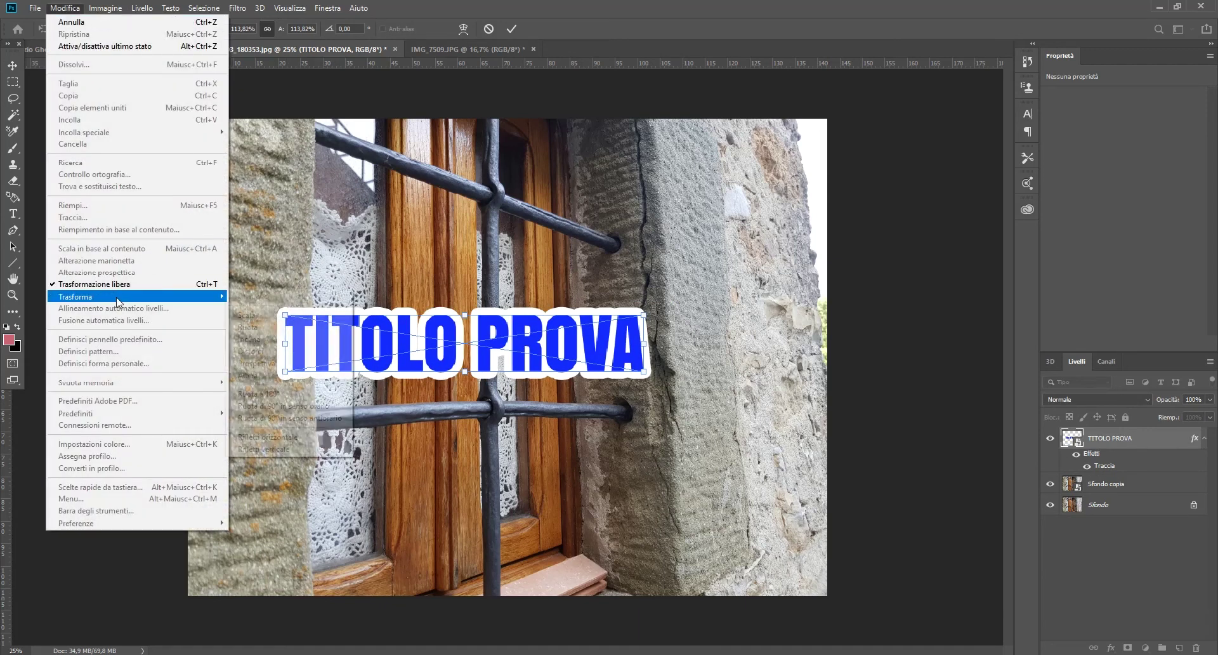
{"action": "mouse_move", "coordinate": [76, 296]}
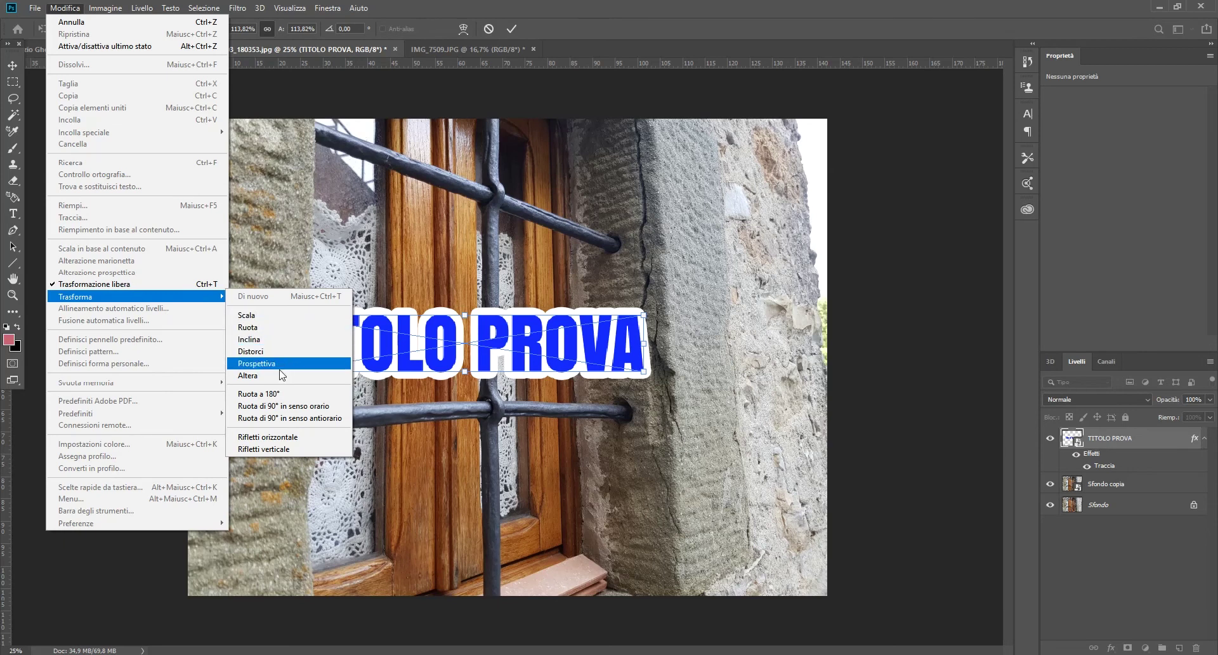
{"action": "left_click", "coordinate": [281, 328]}
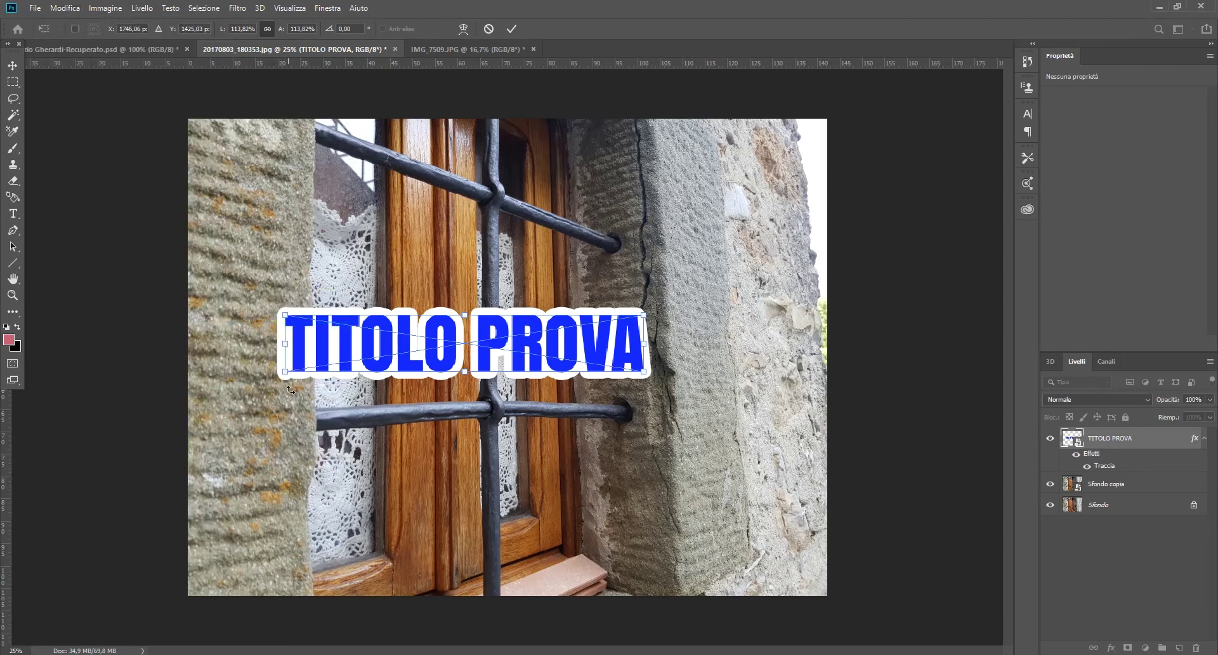
{"action": "left_click_drag", "start_coordinate": [287, 317], "coordinate": [291, 317]}
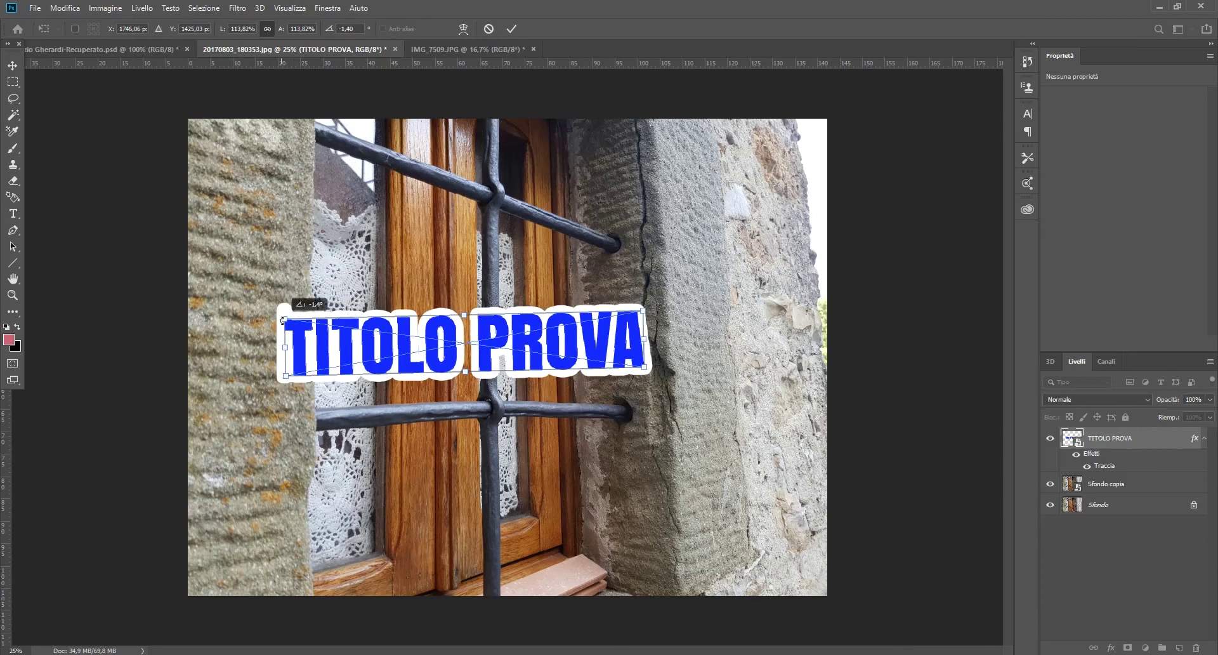
{"action": "left_click_drag", "start_coordinate": [284, 316], "coordinate": [374, 322]}
- Rotate the title 180° upside down, then 180° back upright
{"action": "left_click", "coordinate": [65, 7]}
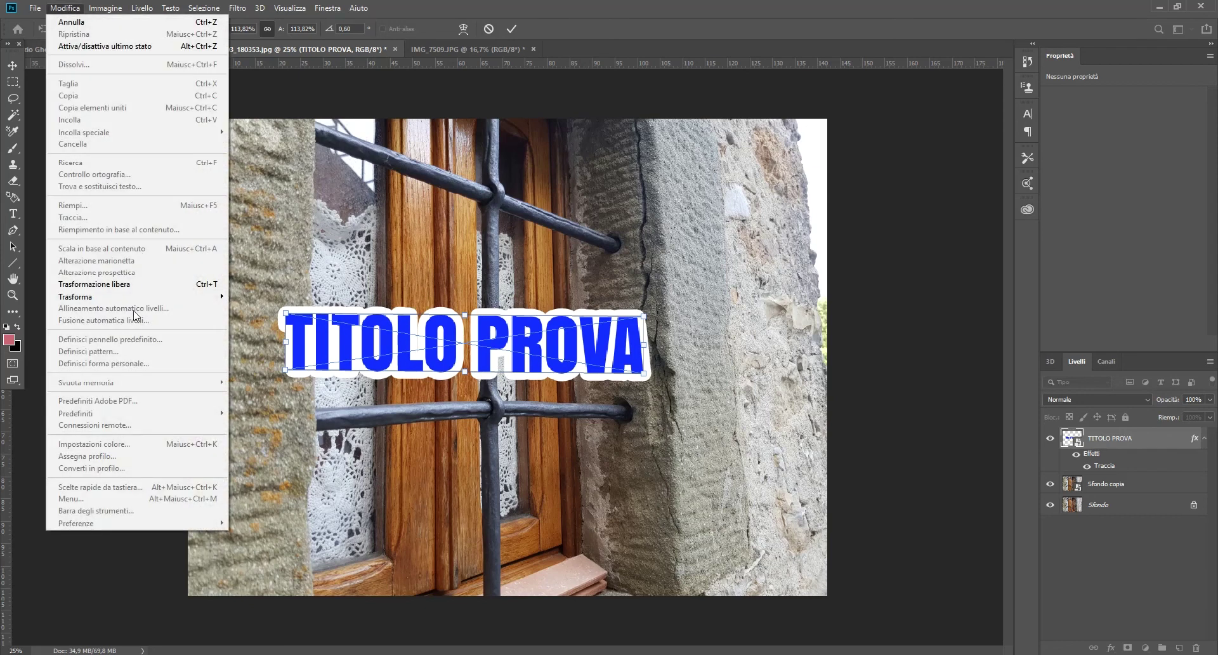
{"action": "mouse_move", "coordinate": [76, 295]}
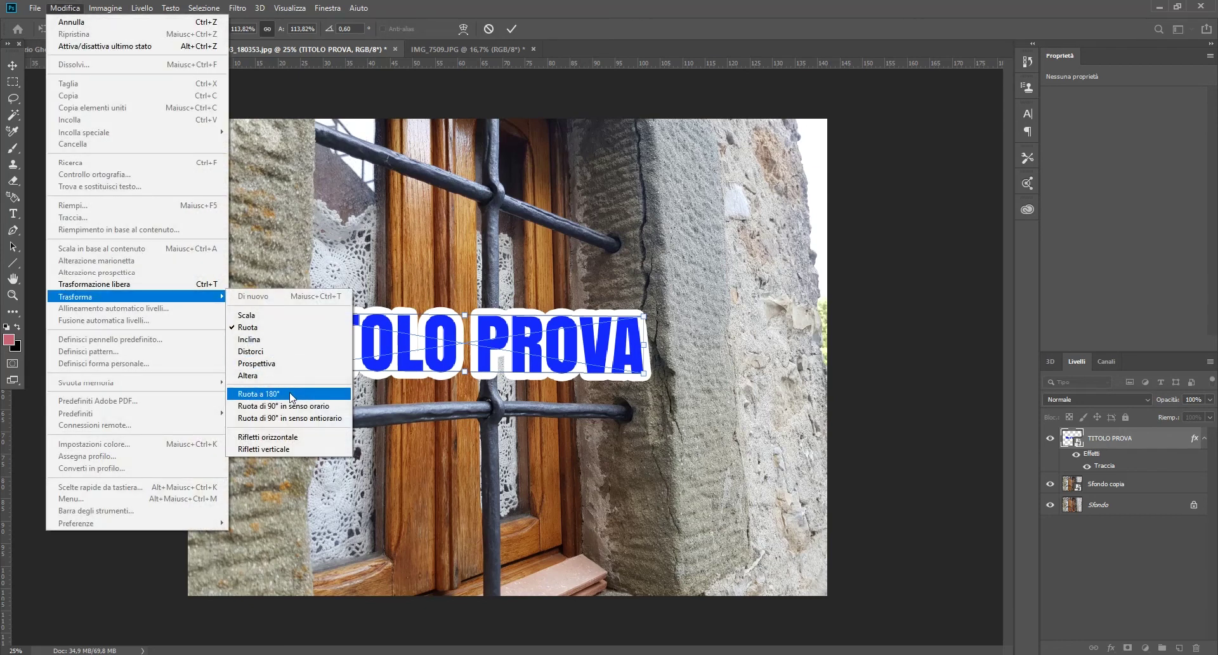
{"action": "left_click", "coordinate": [291, 397]}
{"action": "left_click", "coordinate": [65, 7]}
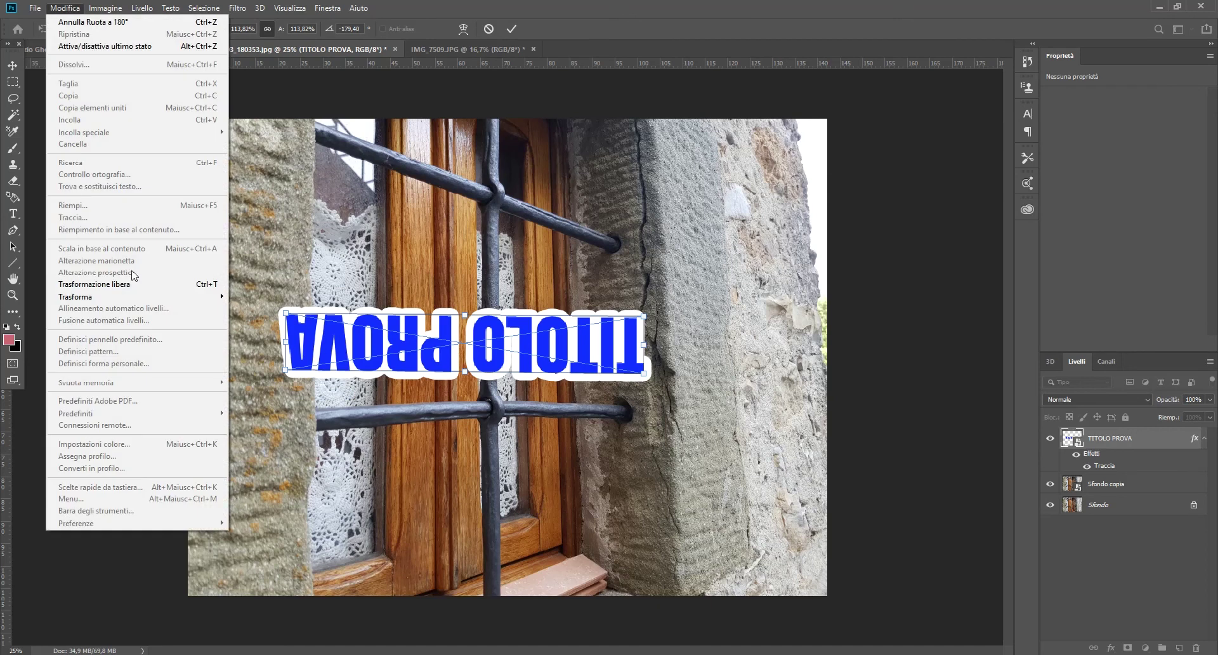
{"action": "left_click", "coordinate": [300, 397]}
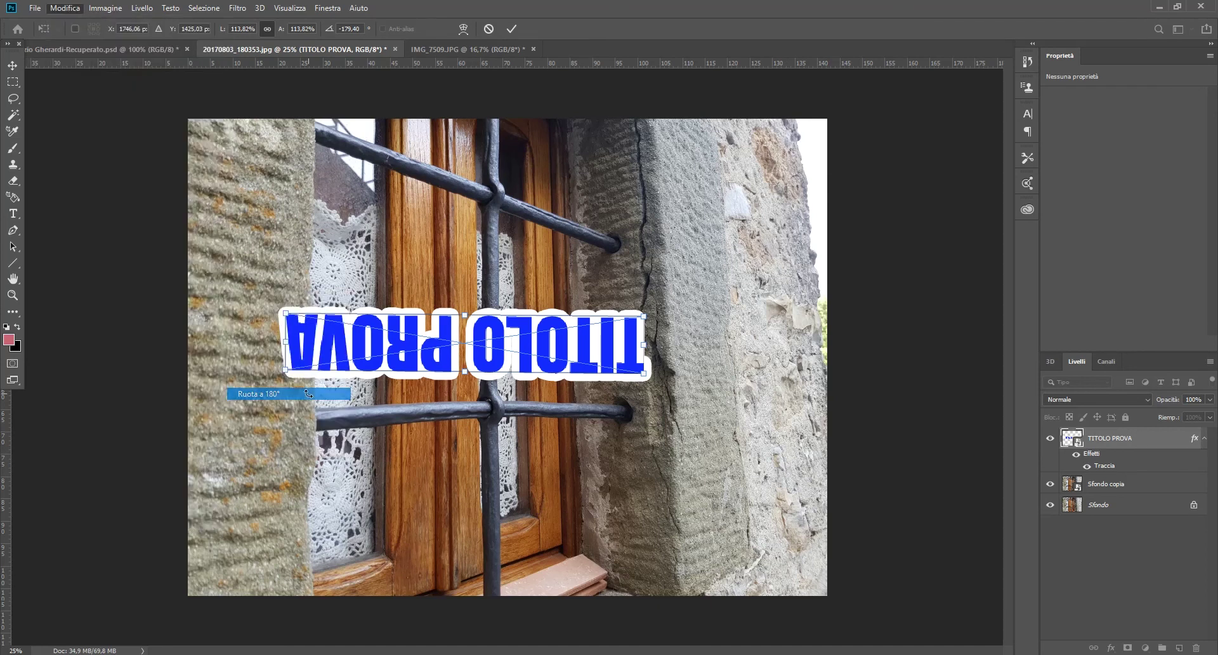
- Flip the title horizontally, then flip it back so it reads normally
{"action": "left_click", "coordinate": [71, 8]}
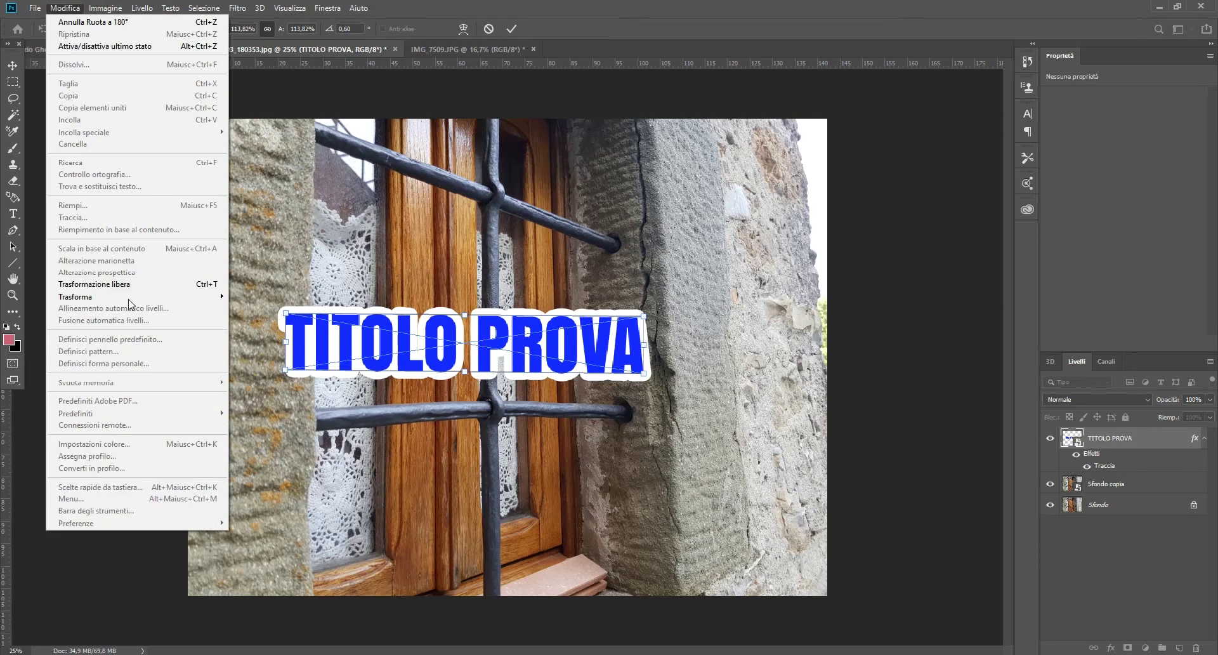
{"action": "mouse_move", "coordinate": [75, 295]}
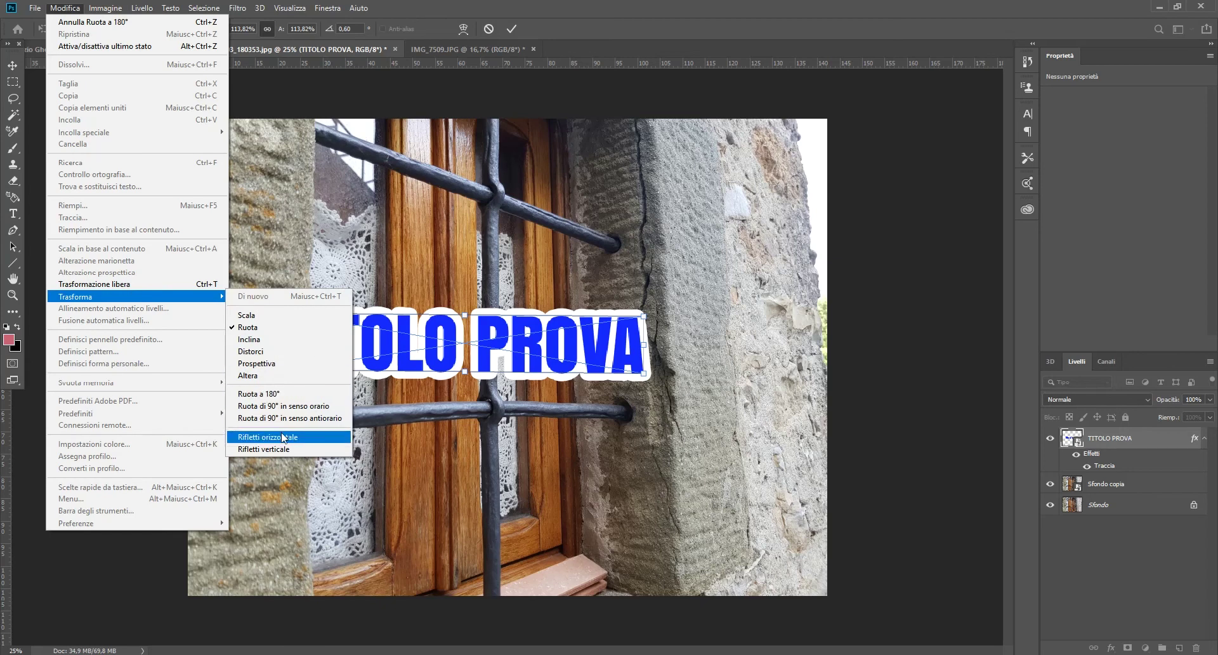
{"action": "left_click", "coordinate": [296, 439]}
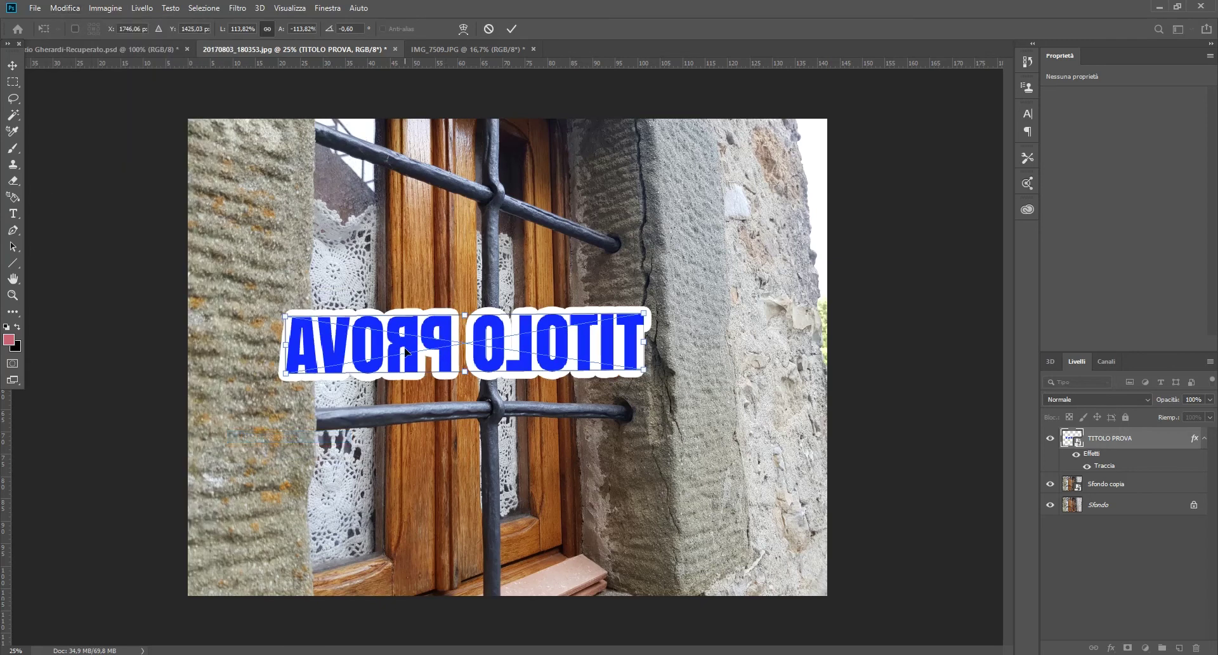
{"action": "left_click", "coordinate": [66, 8]}
{"action": "mouse_move", "coordinate": [133, 296]}
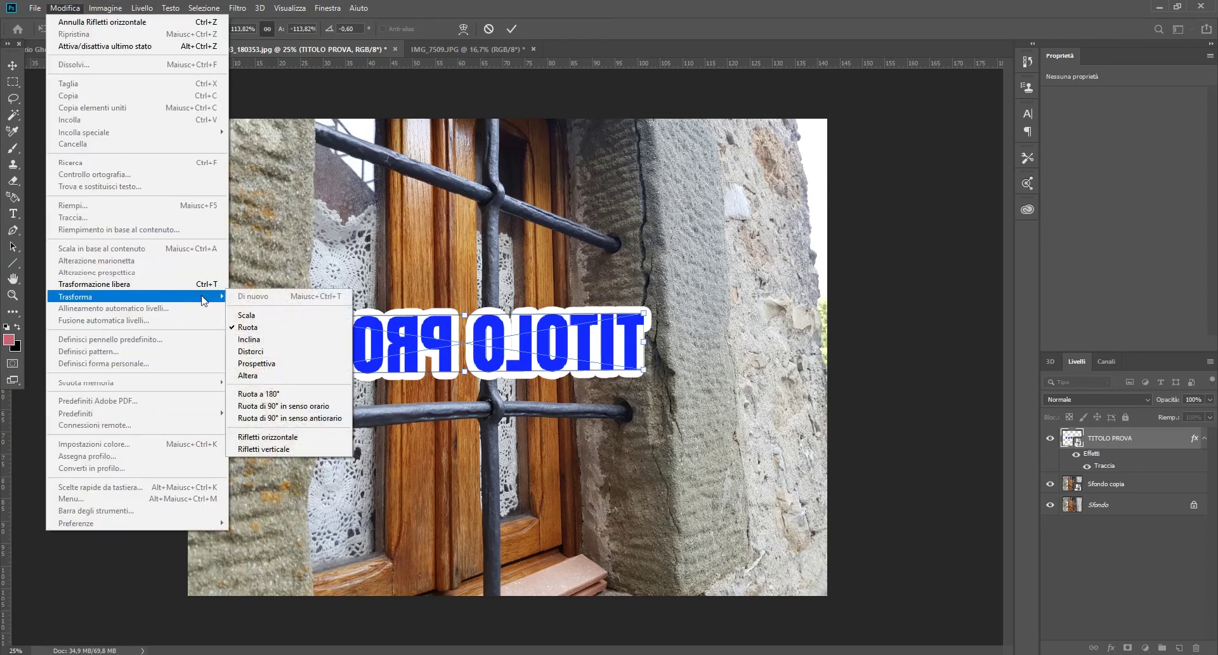
{"action": "left_click", "coordinate": [279, 439]}
- Commit the title transform and open the General page of Preferences
{"action": "key", "text": "Return"}
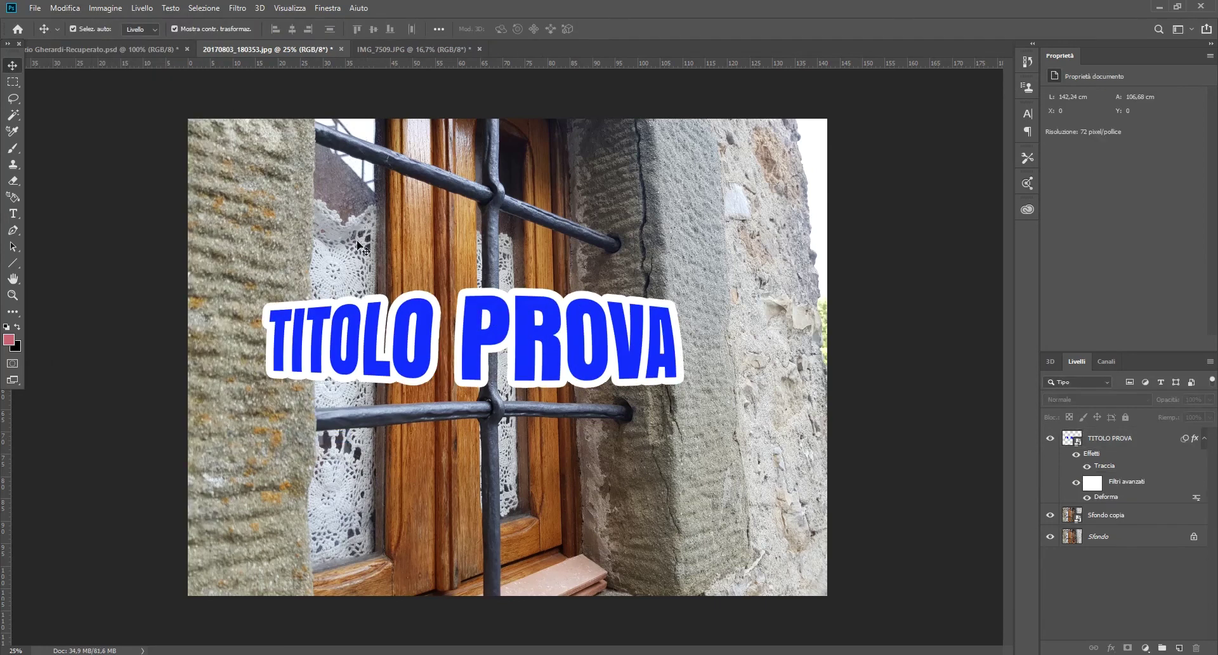
{"action": "left_click", "coordinate": [65, 8]}
{"action": "mouse_move", "coordinate": [95, 522]}
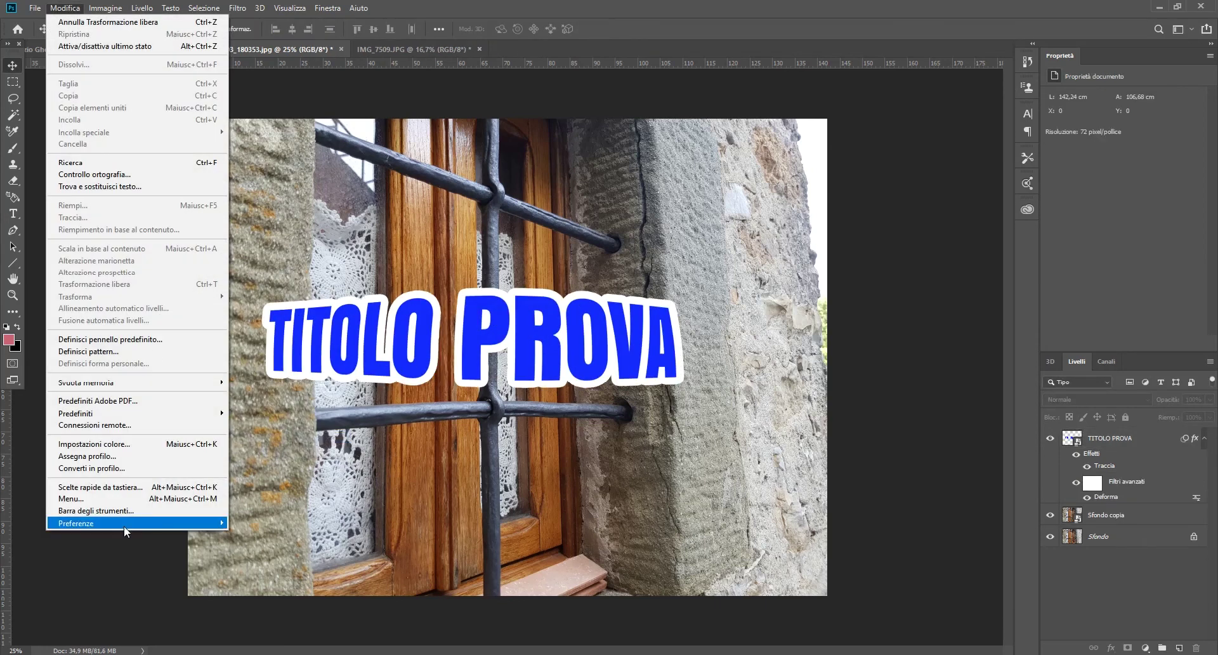
{"action": "left_click", "coordinate": [281, 294]}
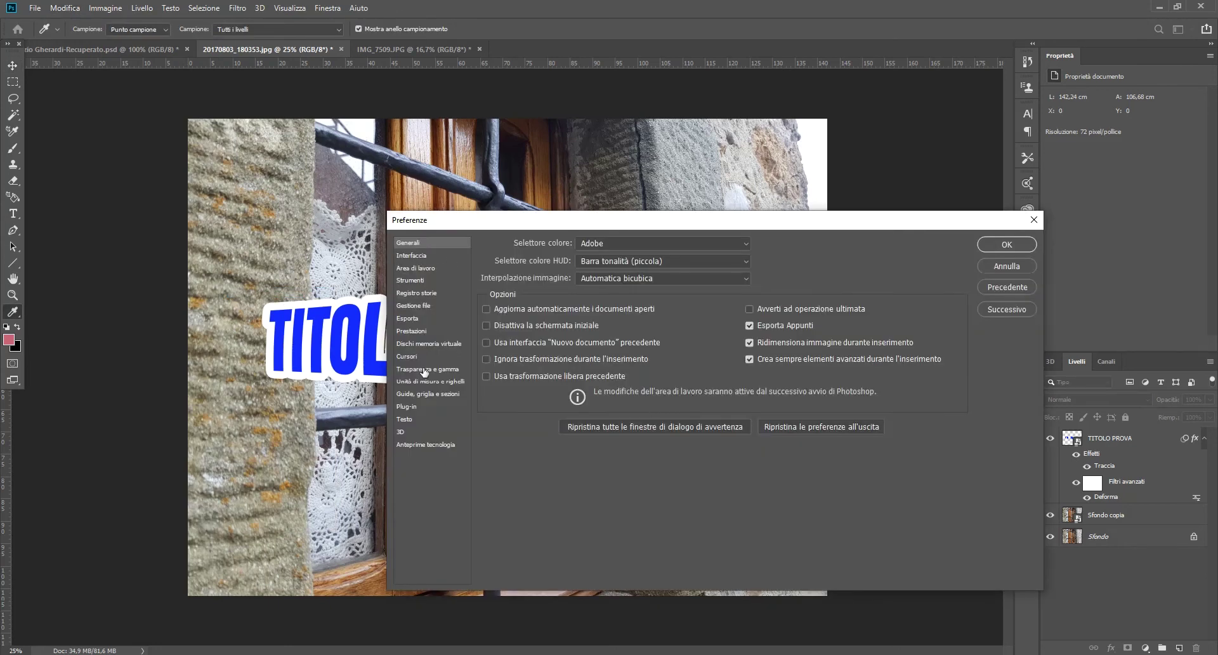
- Browse the History Log, Workspace and Interface pages, ending on Performance (10457 MB RAM, 50 history states)
{"action": "left_click", "coordinate": [429, 293]}
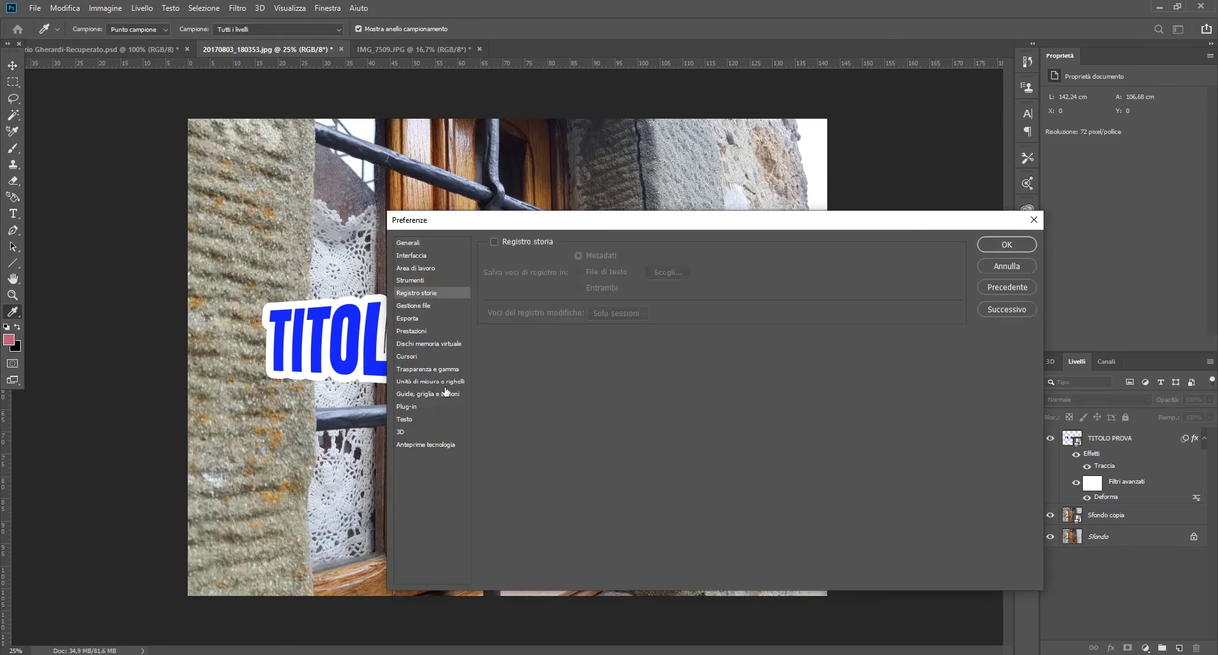
{"action": "left_click", "coordinate": [434, 244]}
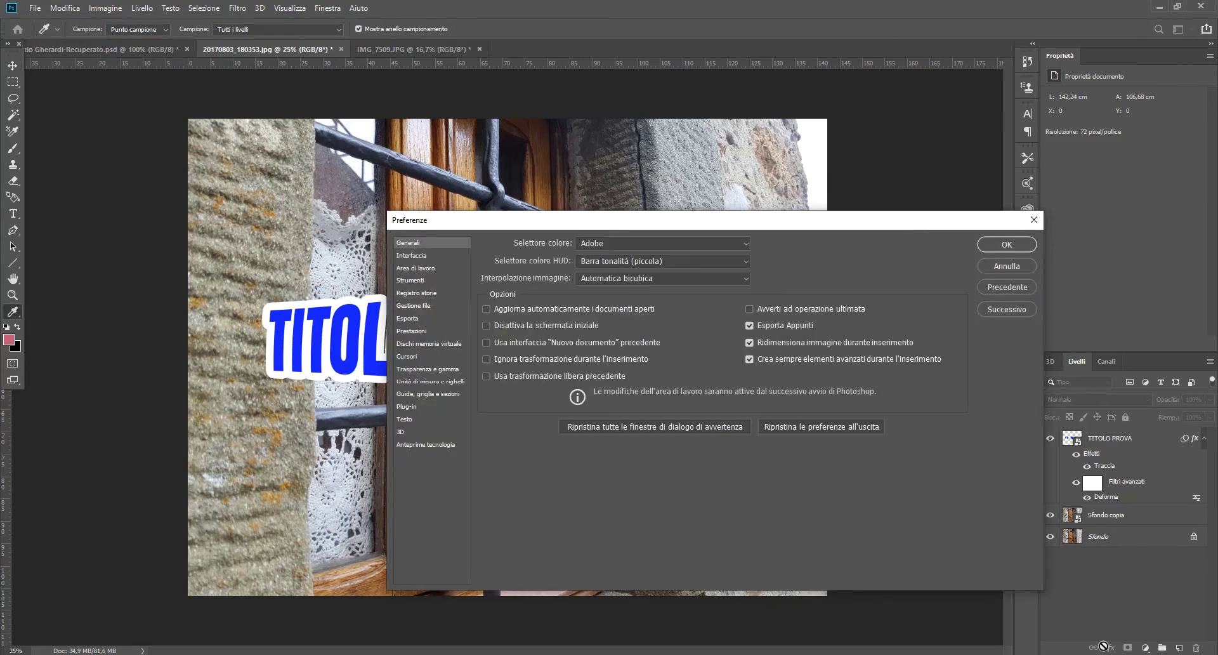
{"action": "left_click", "coordinate": [425, 256]}
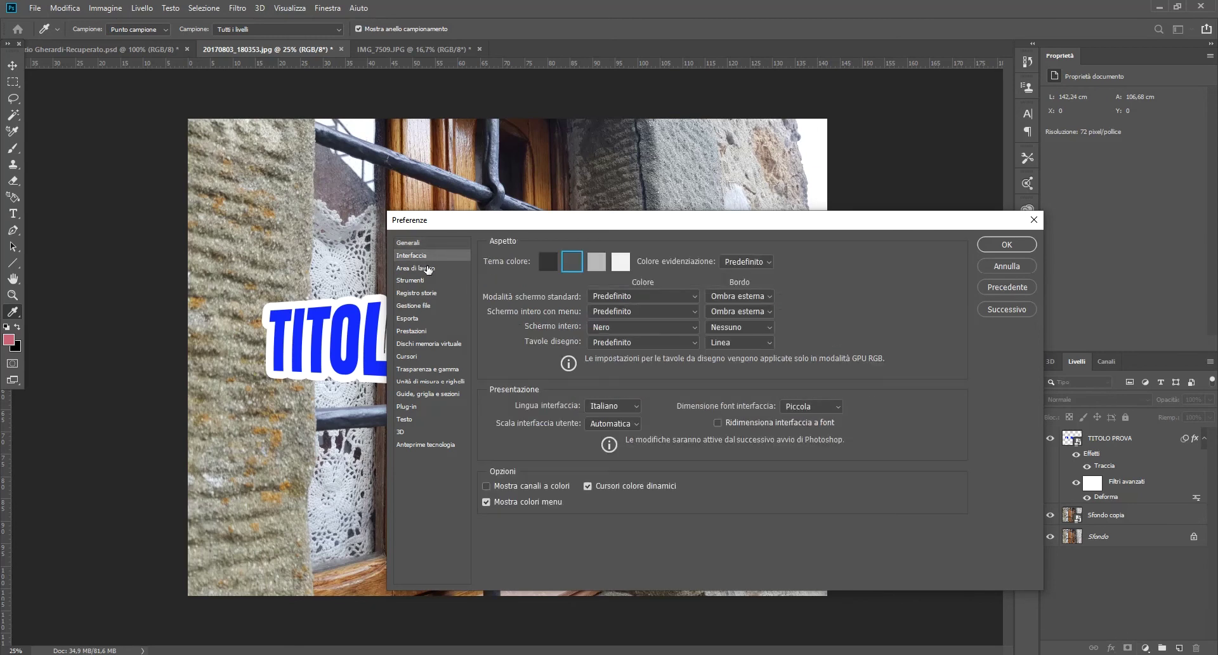
{"action": "left_click", "coordinate": [429, 269]}
{"action": "left_click", "coordinate": [428, 258]}
{"action": "left_click", "coordinate": [423, 331]}
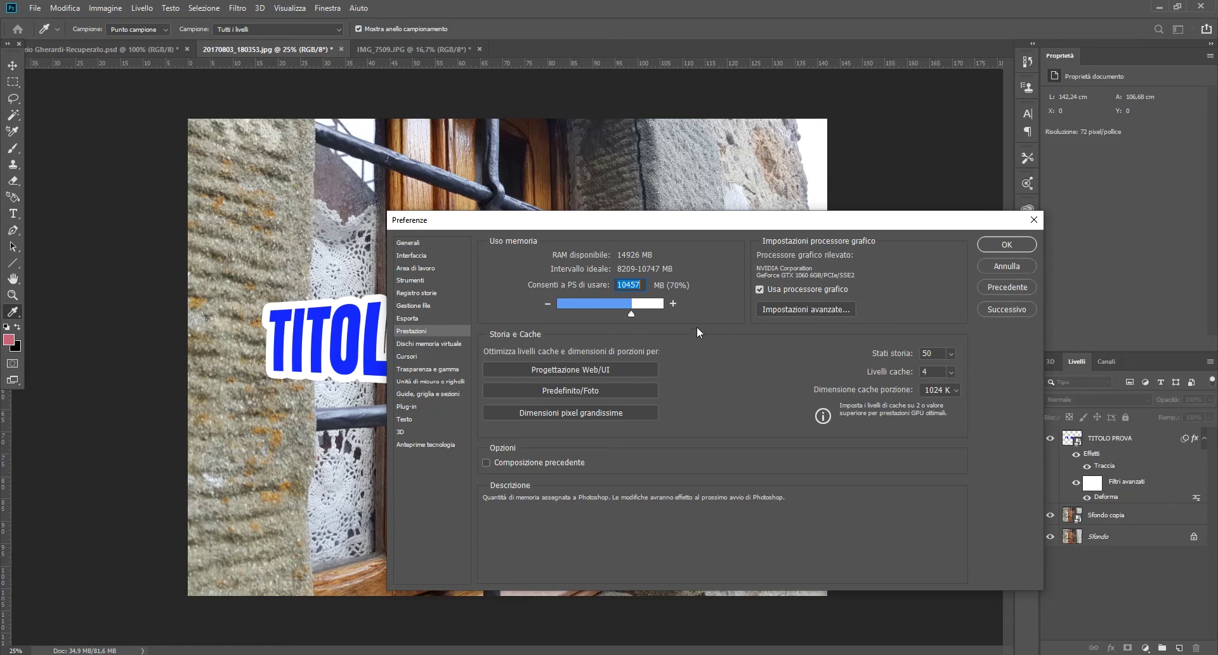
{"action": "mouse_move", "coordinate": [635, 392]}
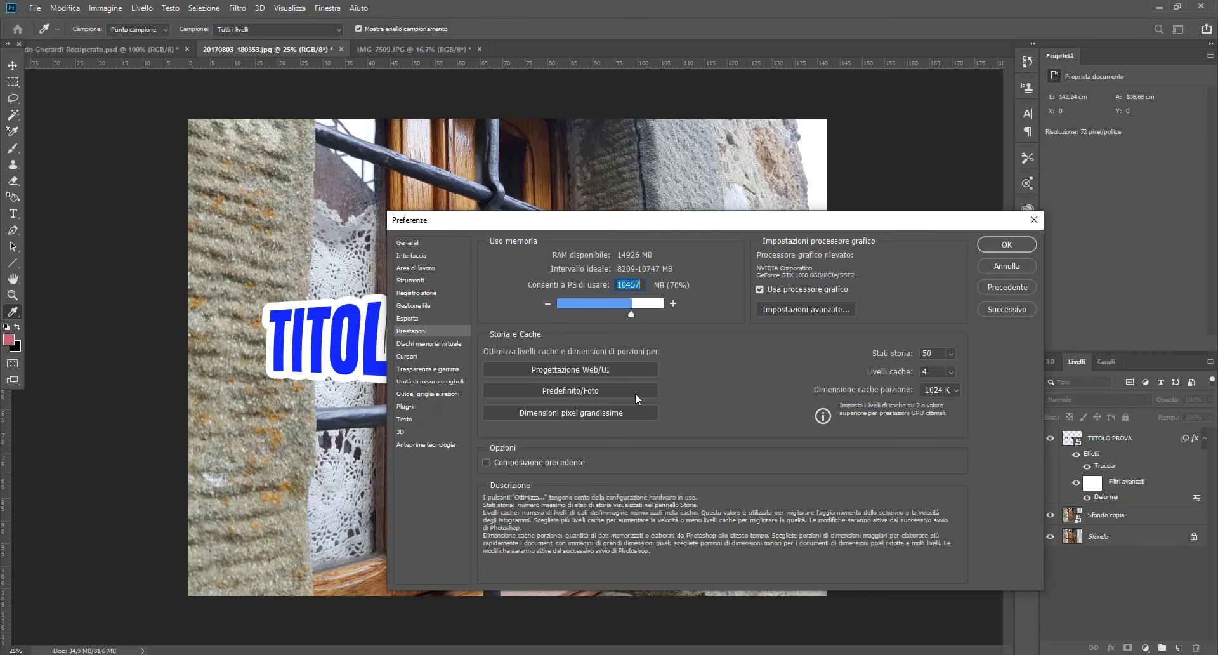
- Review Scratch Disks, keep ruler units at Centimetri, and return to the General preferences
{"action": "left_click", "coordinate": [437, 343]}
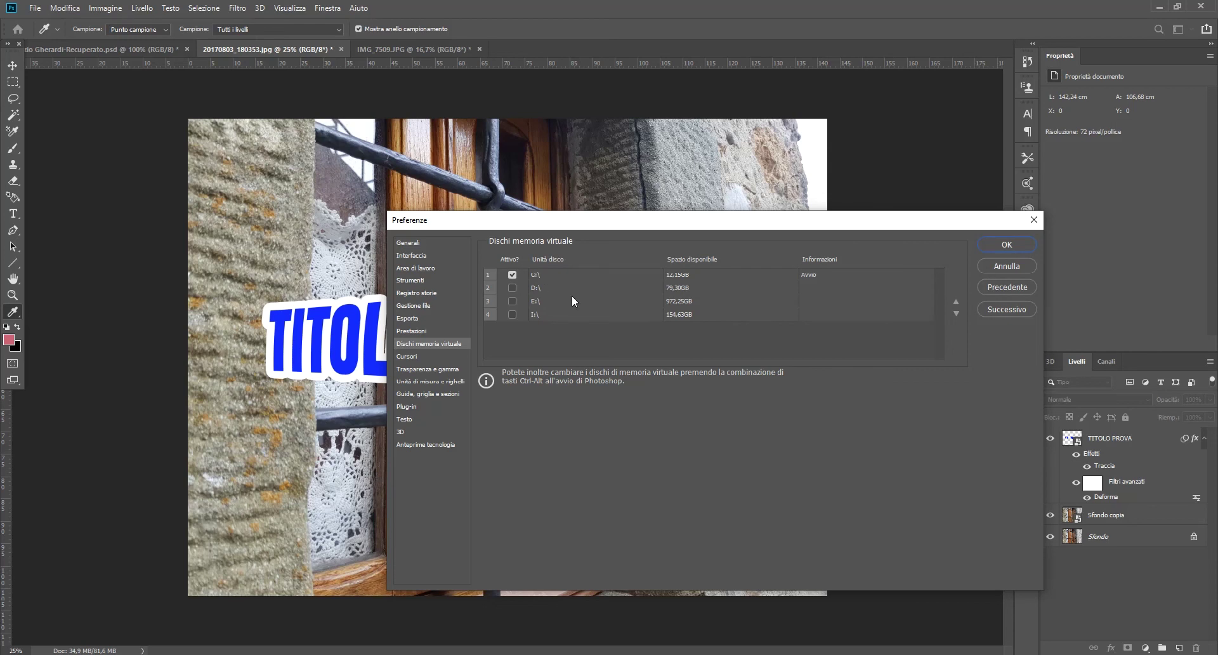
{"action": "left_click", "coordinate": [431, 381]}
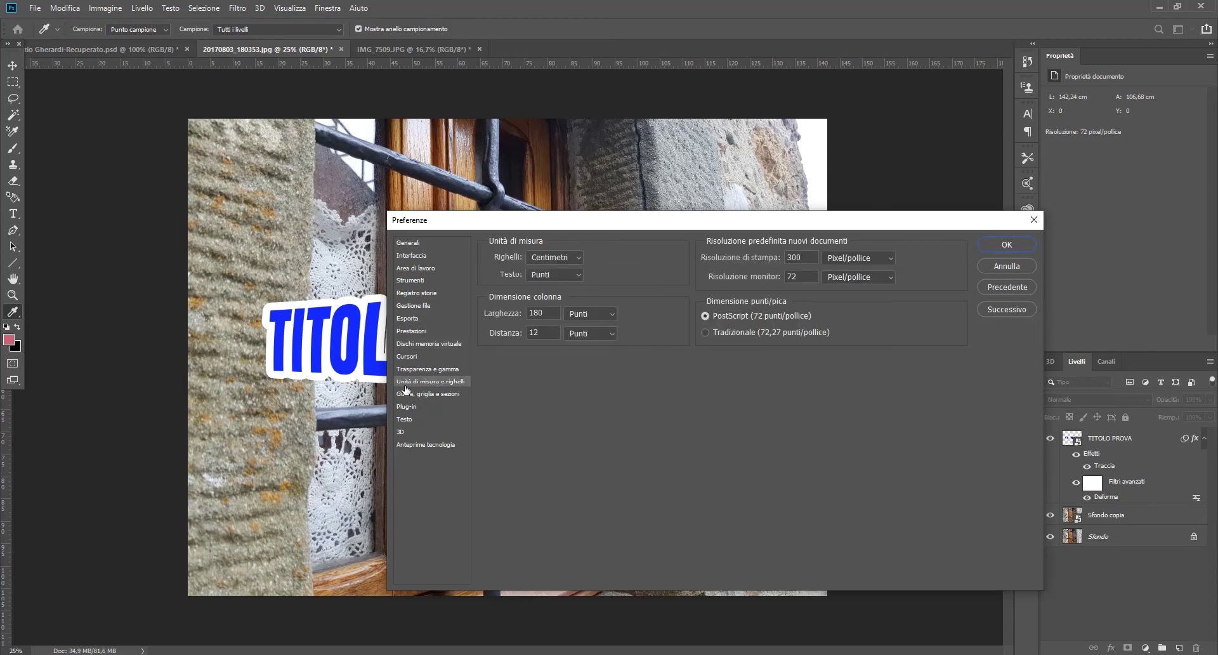
{"action": "left_click", "coordinate": [571, 257]}
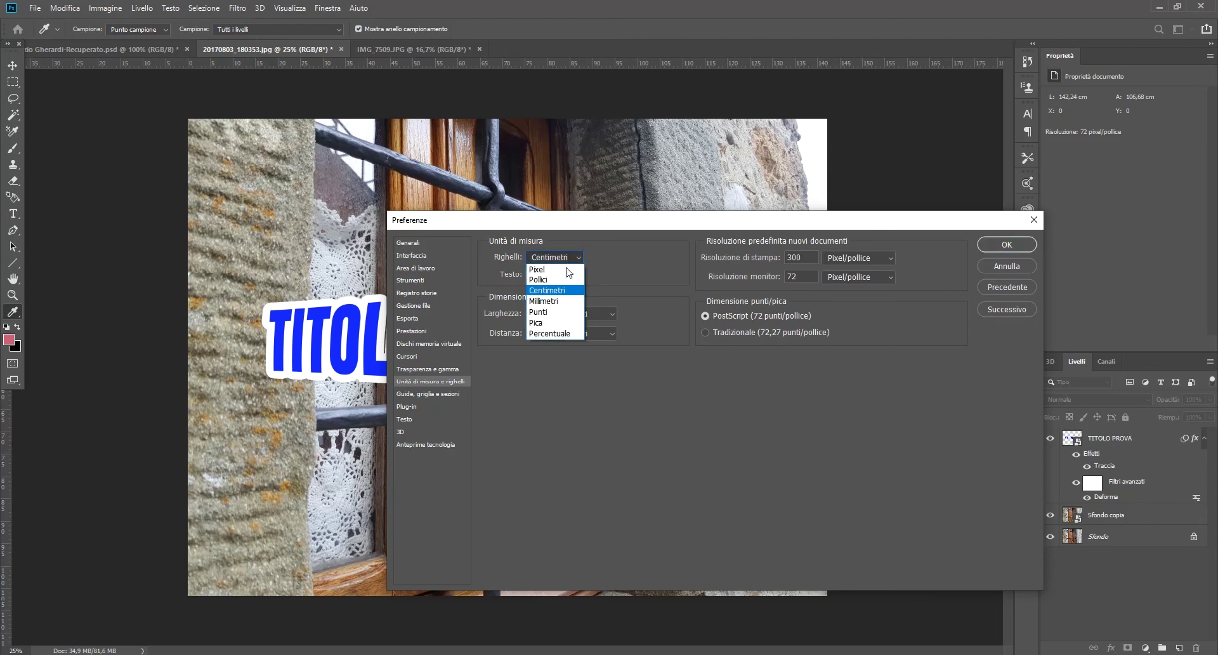
{"action": "left_click", "coordinate": [623, 267]}
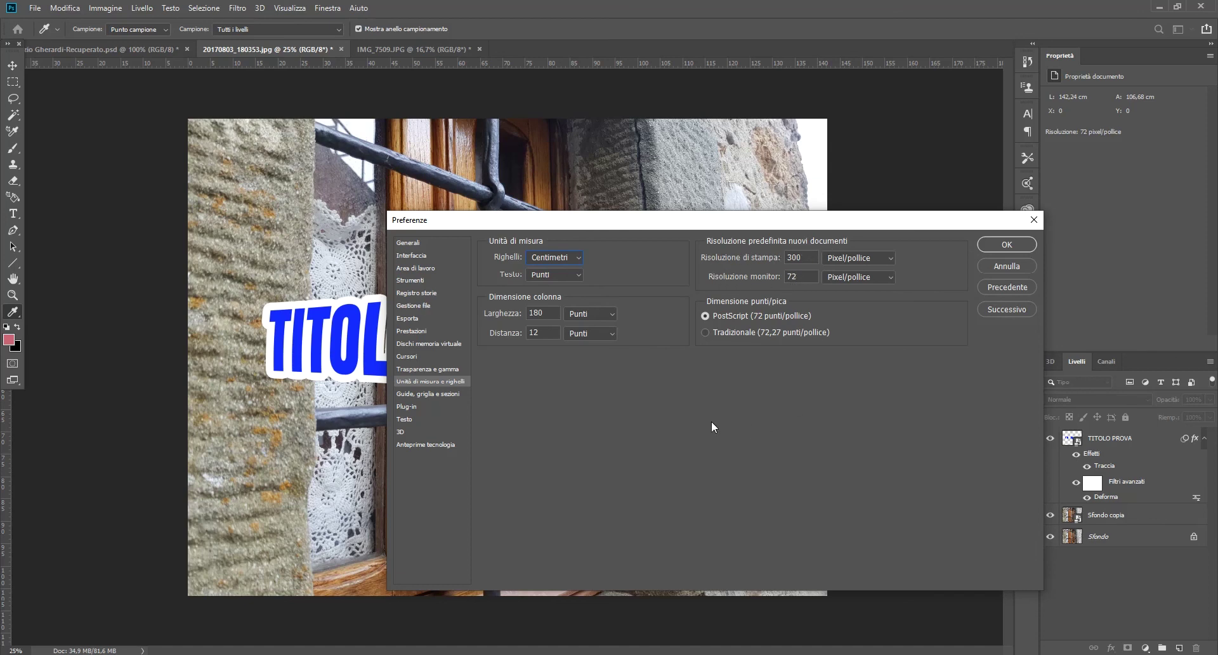
{"action": "left_click", "coordinate": [422, 242]}
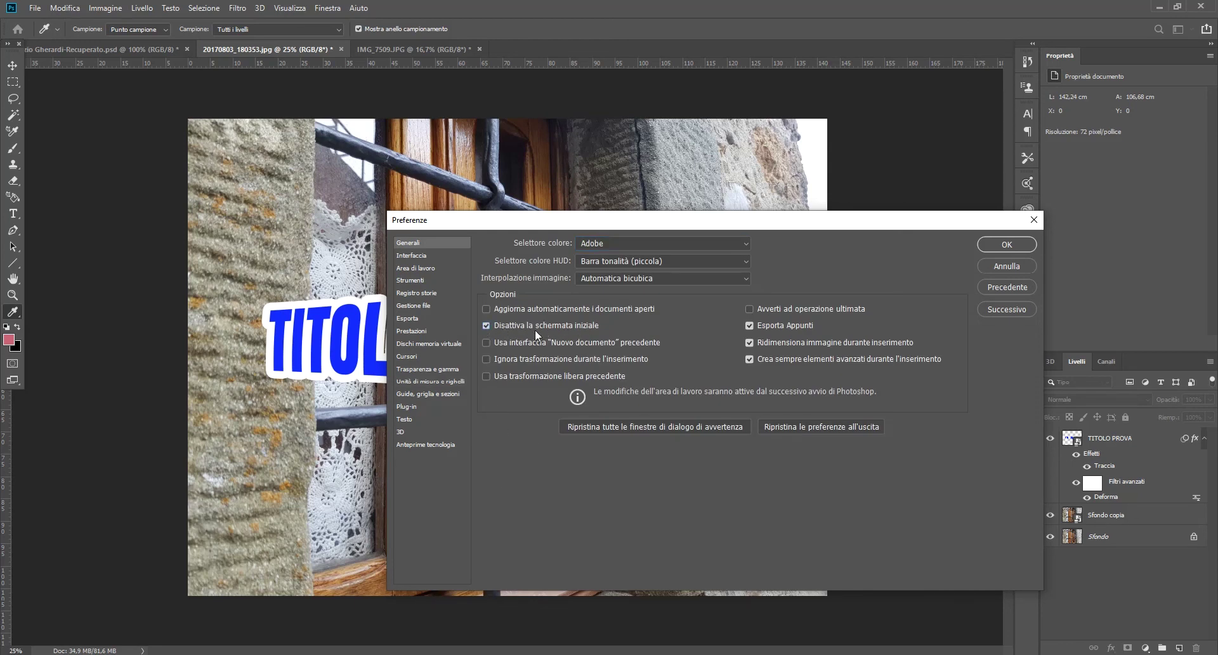
{"action": "left_click", "coordinate": [1007, 244]}
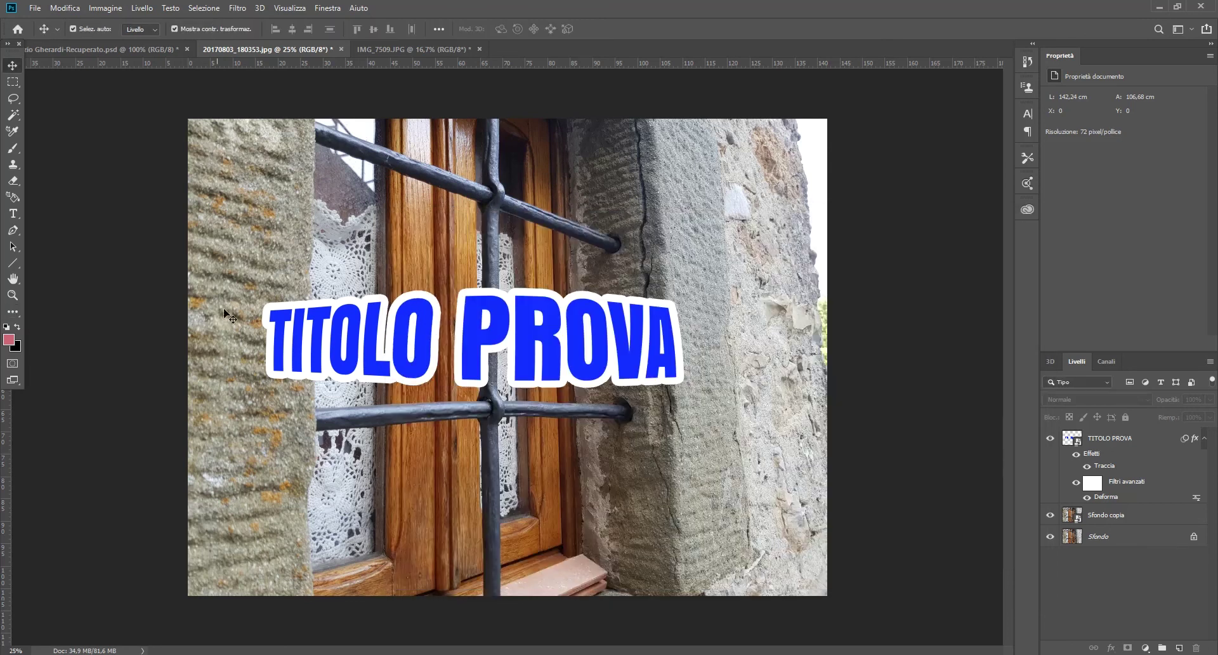
{"action": "left_click", "coordinate": [333, 9]}
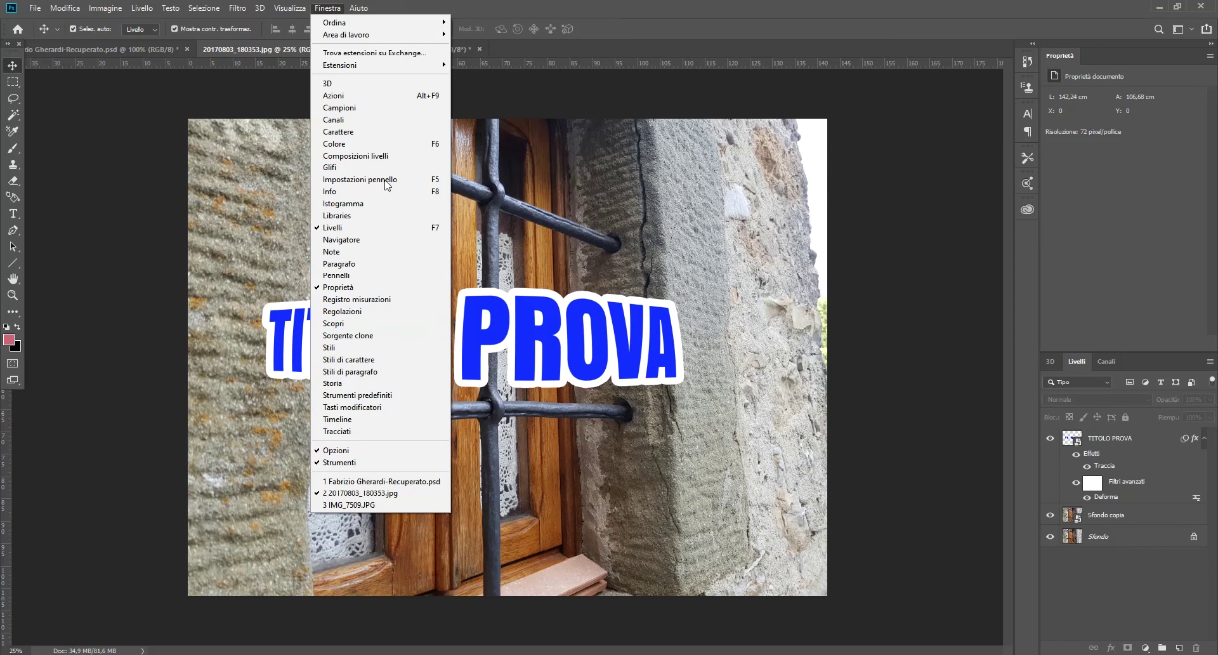
{"action": "left_click", "coordinate": [342, 230]}
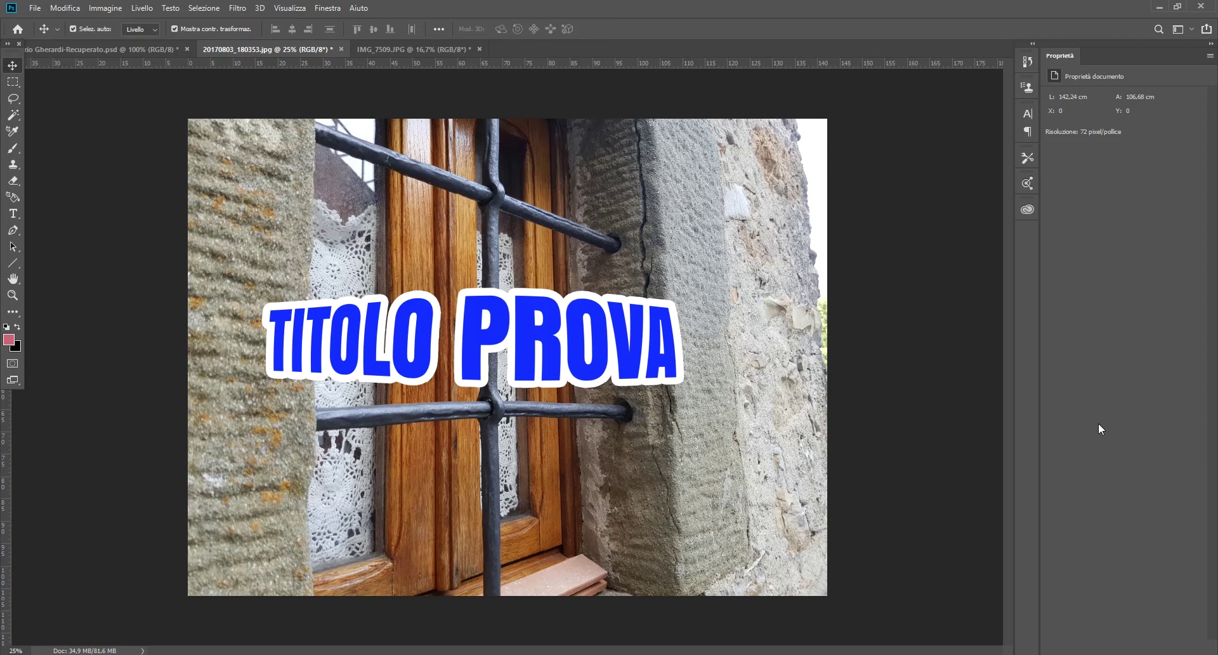
{"action": "left_click", "coordinate": [322, 8]}
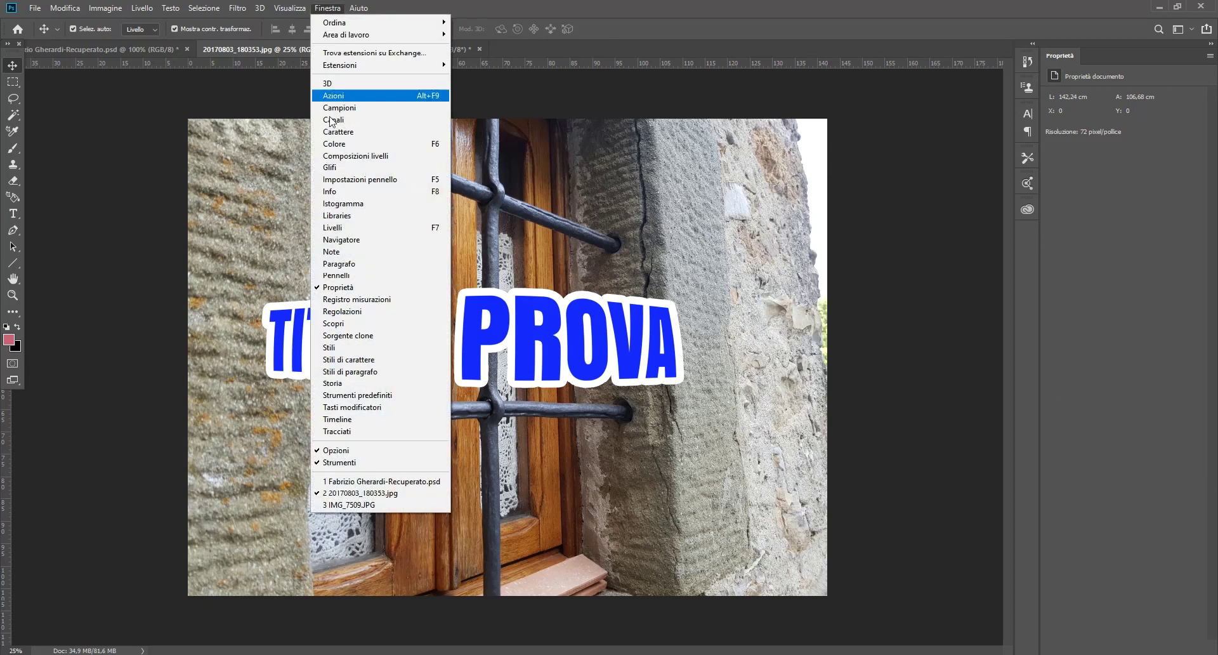
{"action": "left_click", "coordinate": [384, 229]}
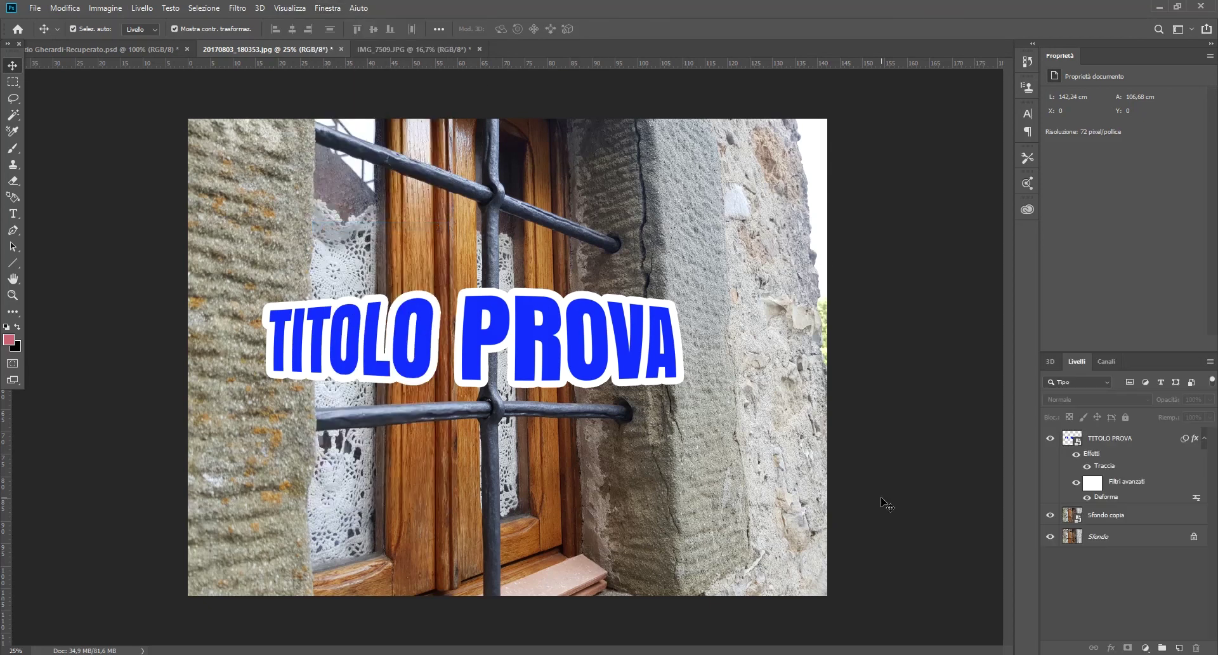
{"action": "left_click", "coordinate": [328, 8]}
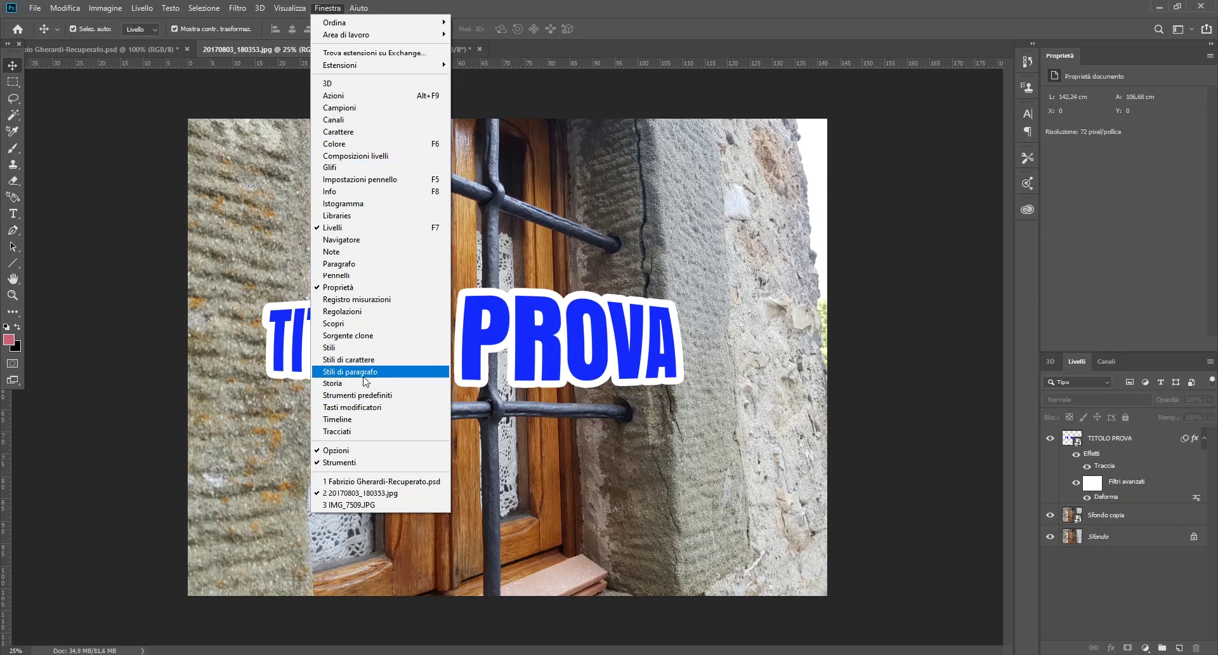
{"action": "left_click", "coordinate": [378, 282]}
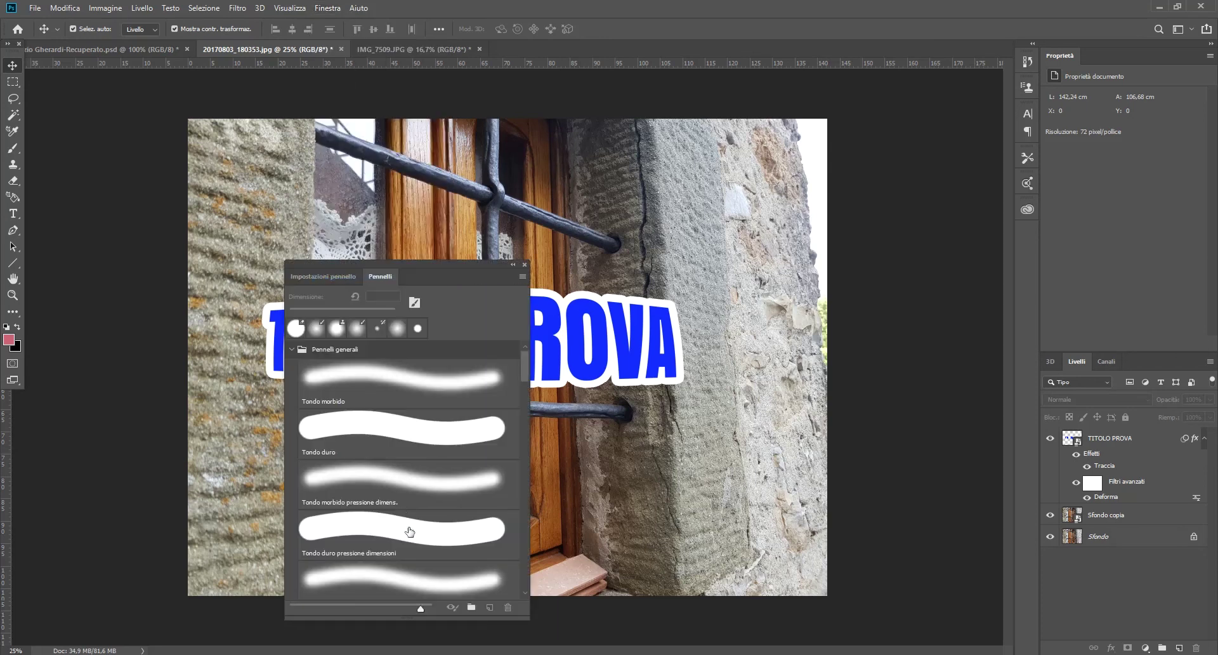
{"action": "left_click", "coordinate": [525, 265]}
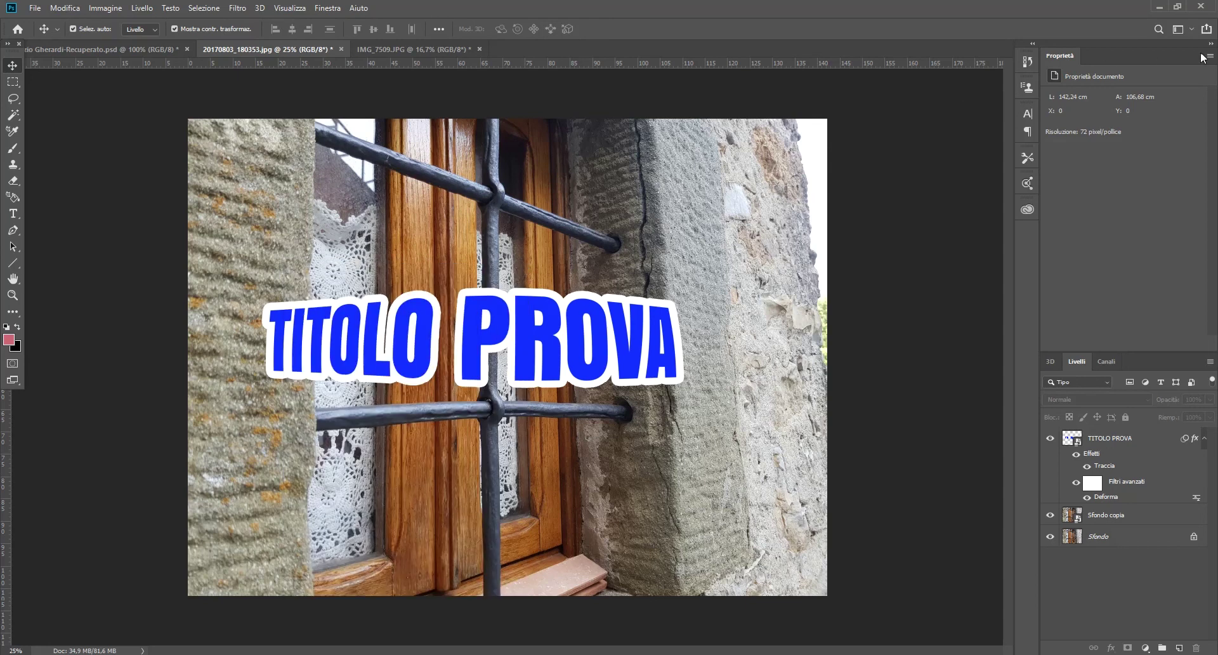
{"action": "left_click_drag", "start_coordinate": [1095, 53], "coordinate": [1105, 58]}
{"action": "left_click", "coordinate": [329, 8]}
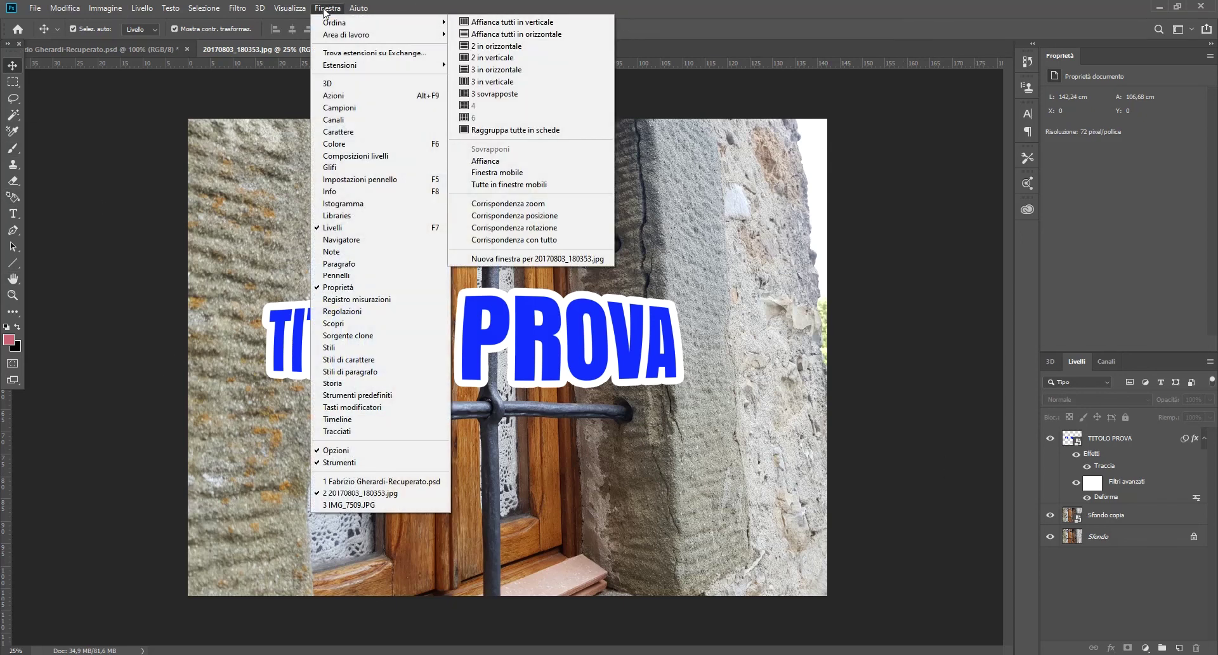
{"action": "left_click", "coordinate": [330, 7]}
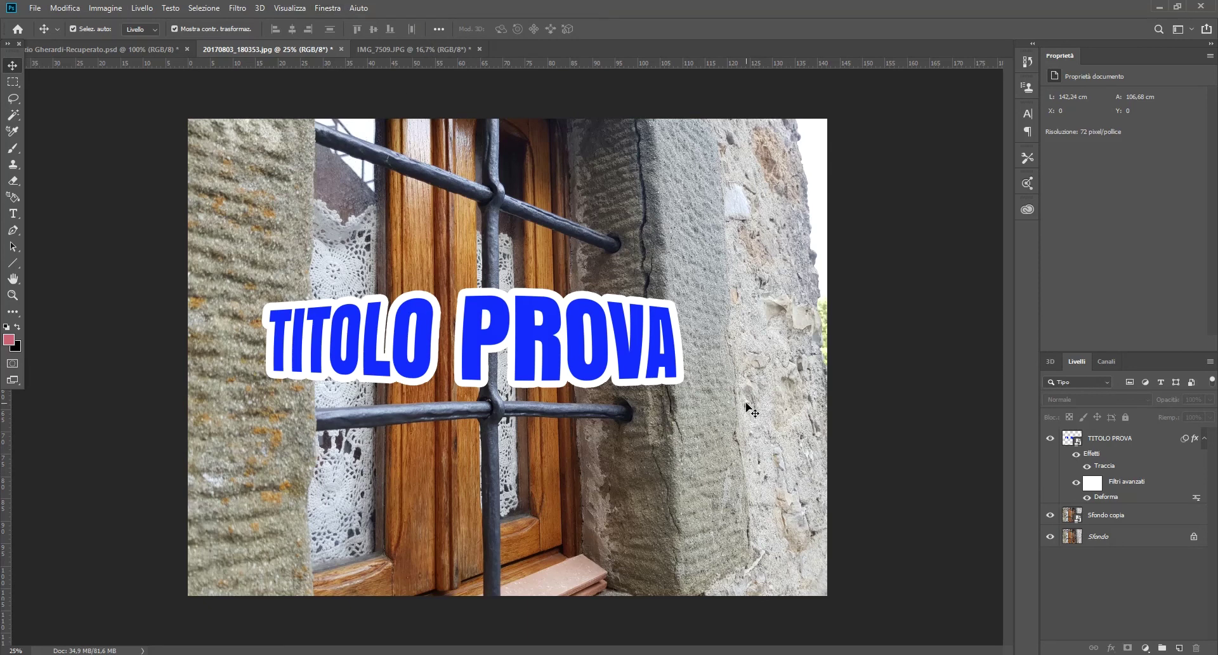